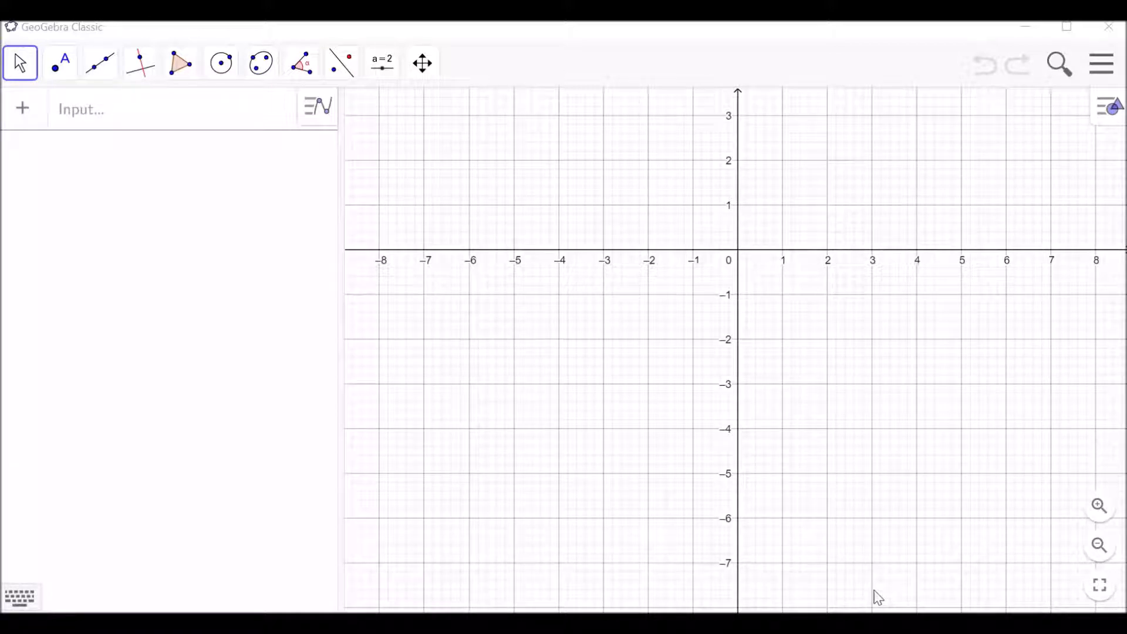
Switch to the Spreadsheet perspective and enter 5, 7, 8, 10, 14, 15 in column A and 19, 16, 13, 12, 10, 9 in column B.
click(1101, 63)
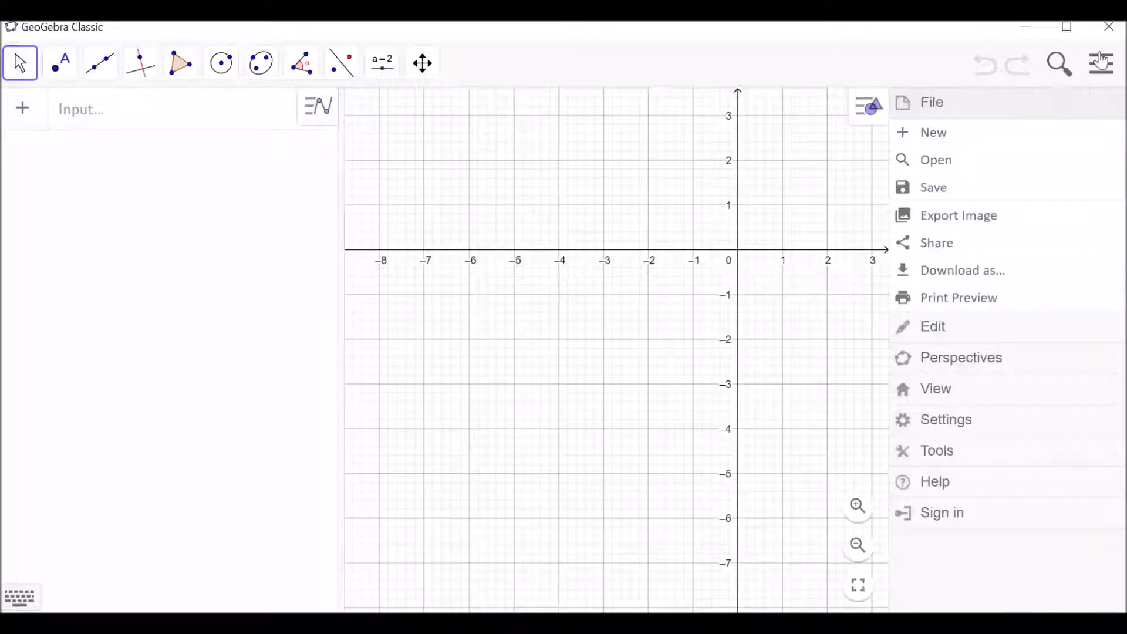
click(959, 358)
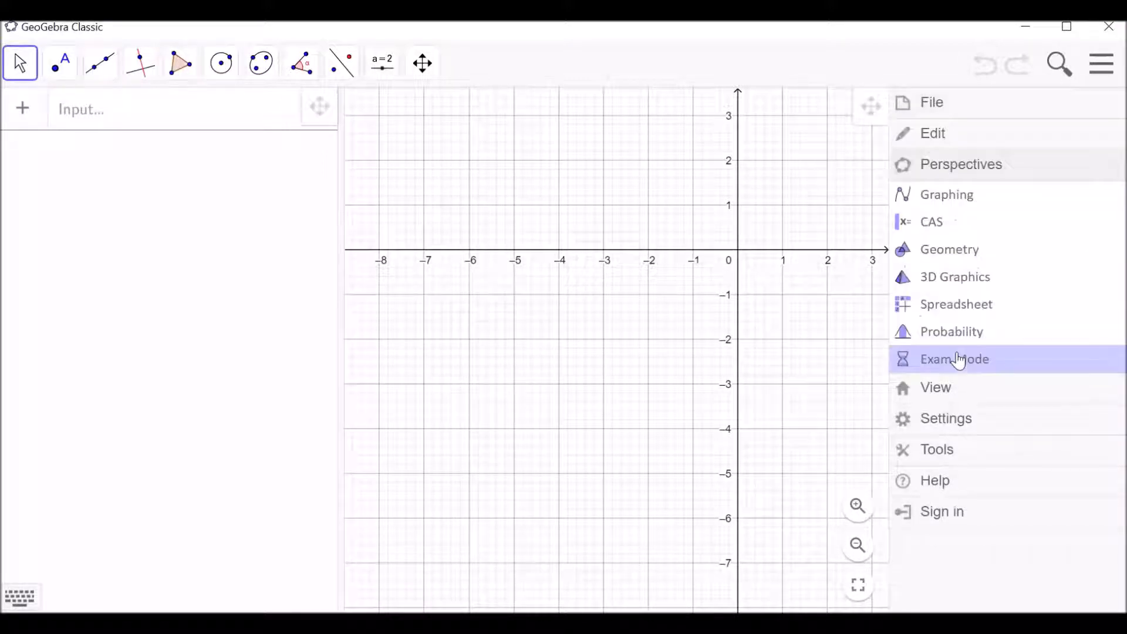
click(956, 305)
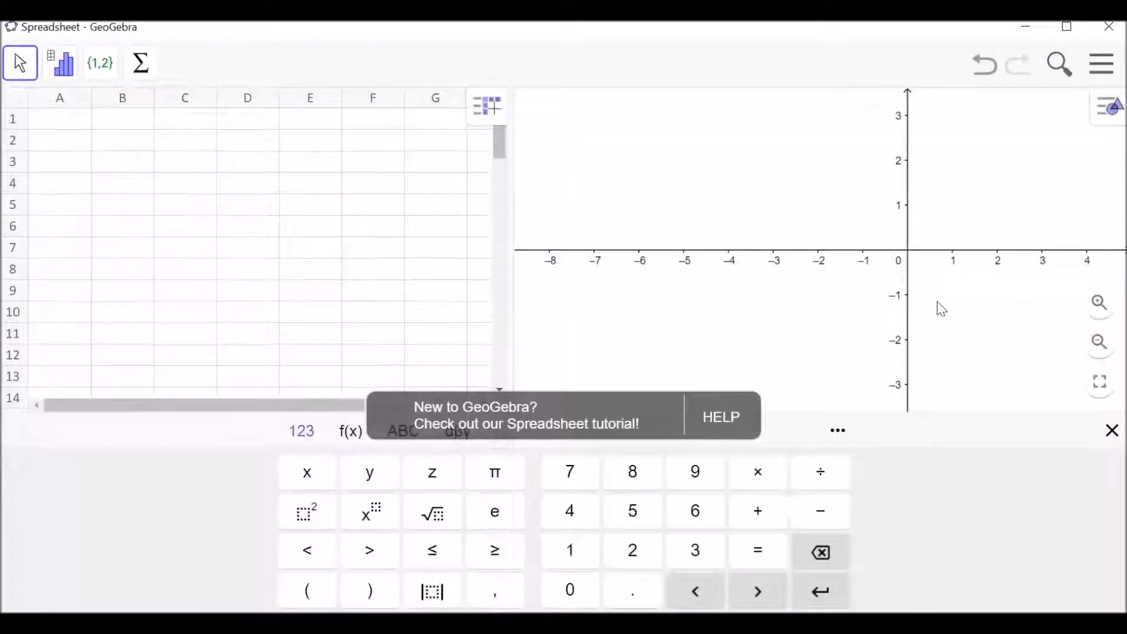
click(57, 125)
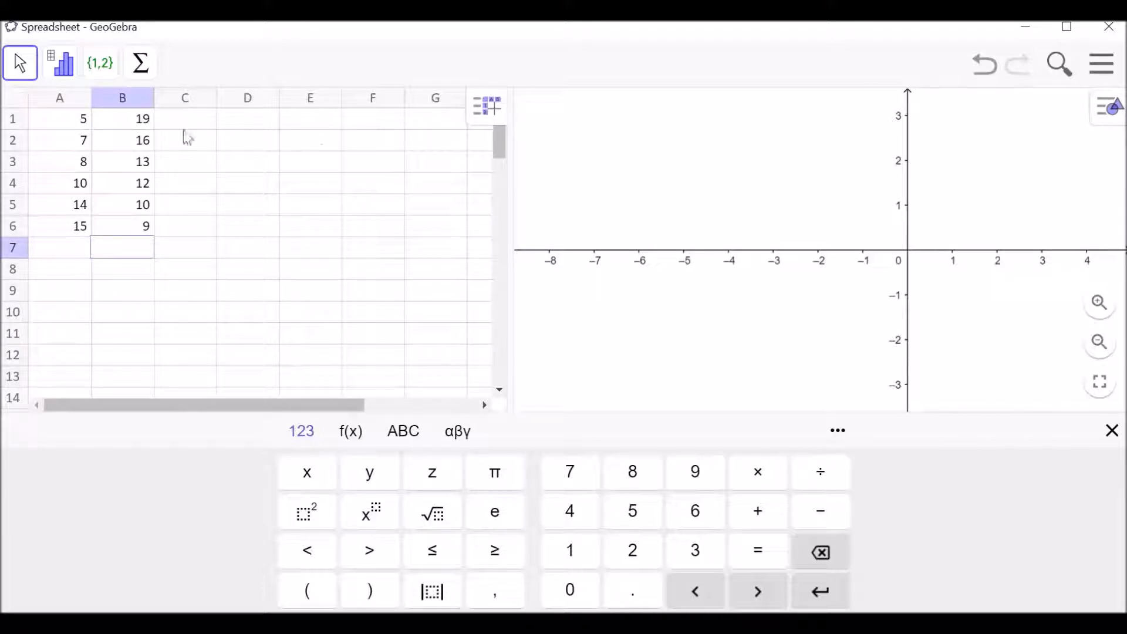
Create a list of points from the data in cells A1:B6.
drag(86, 122, 140, 236)
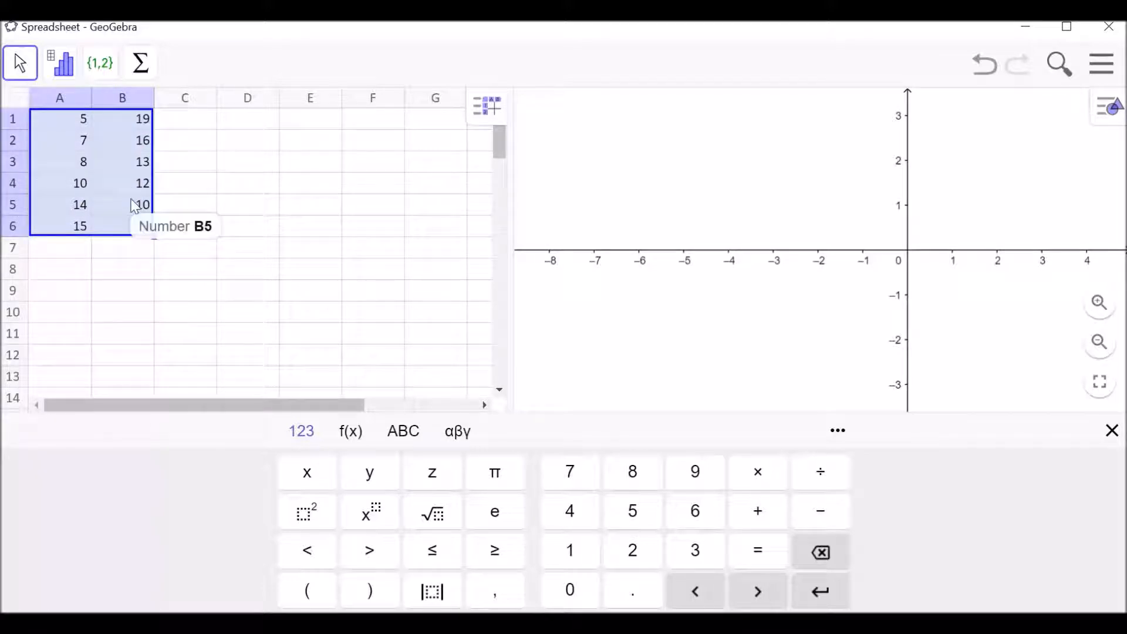
right_click(134, 202)
mouse_move(213, 326)
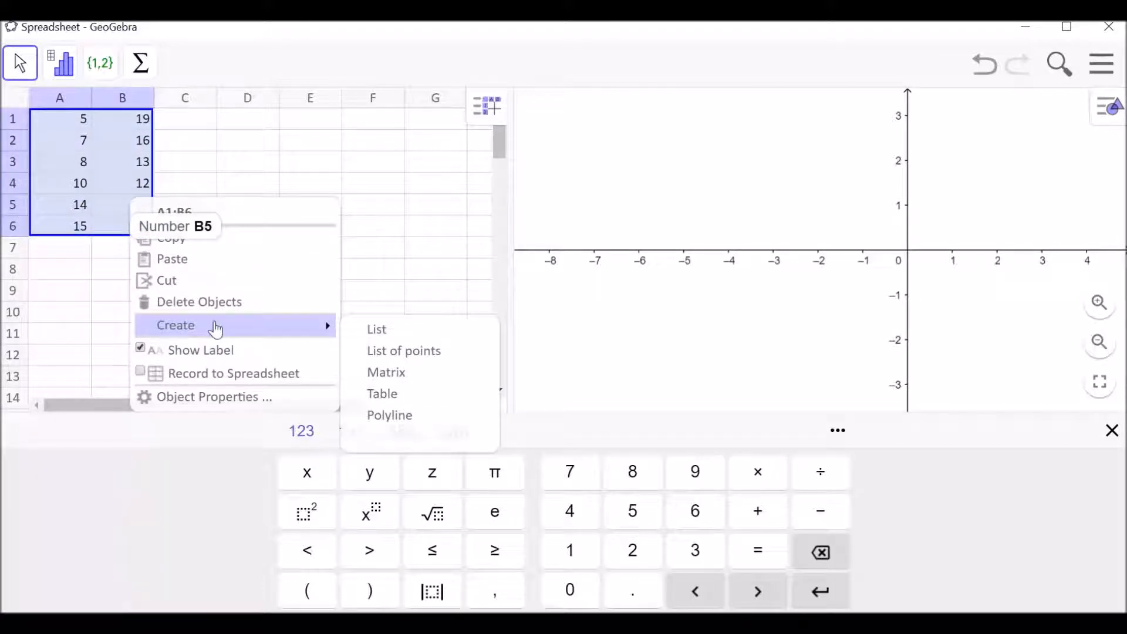
click(385, 351)
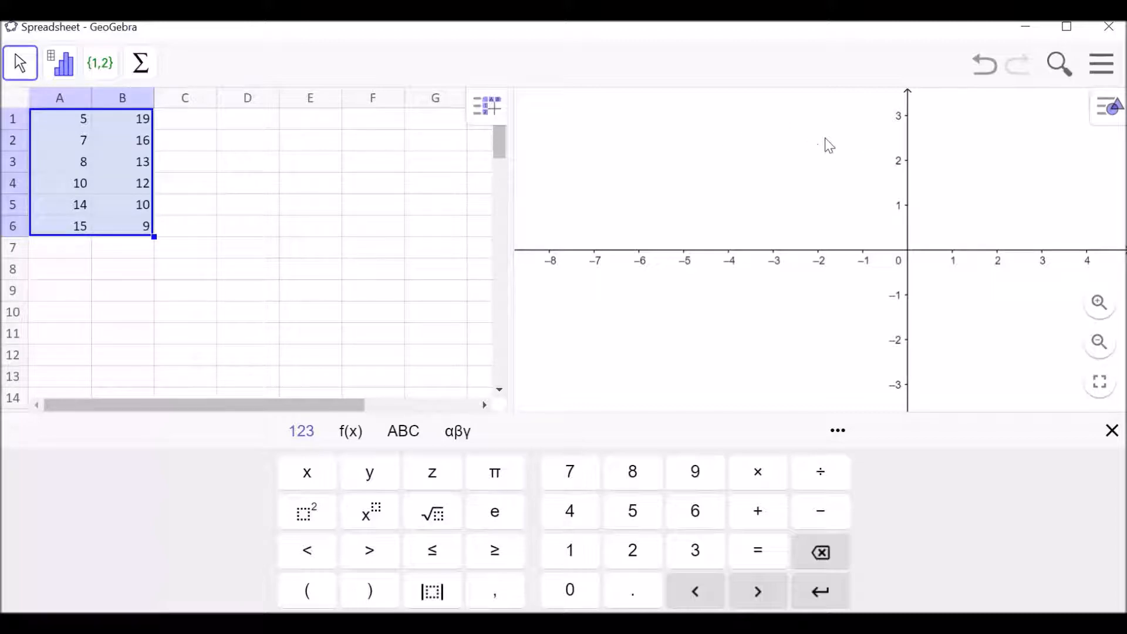
Reposition the graphics view and compress both axes to reach about 20 in x and 30 in y, fitting all six points.
click(940, 159)
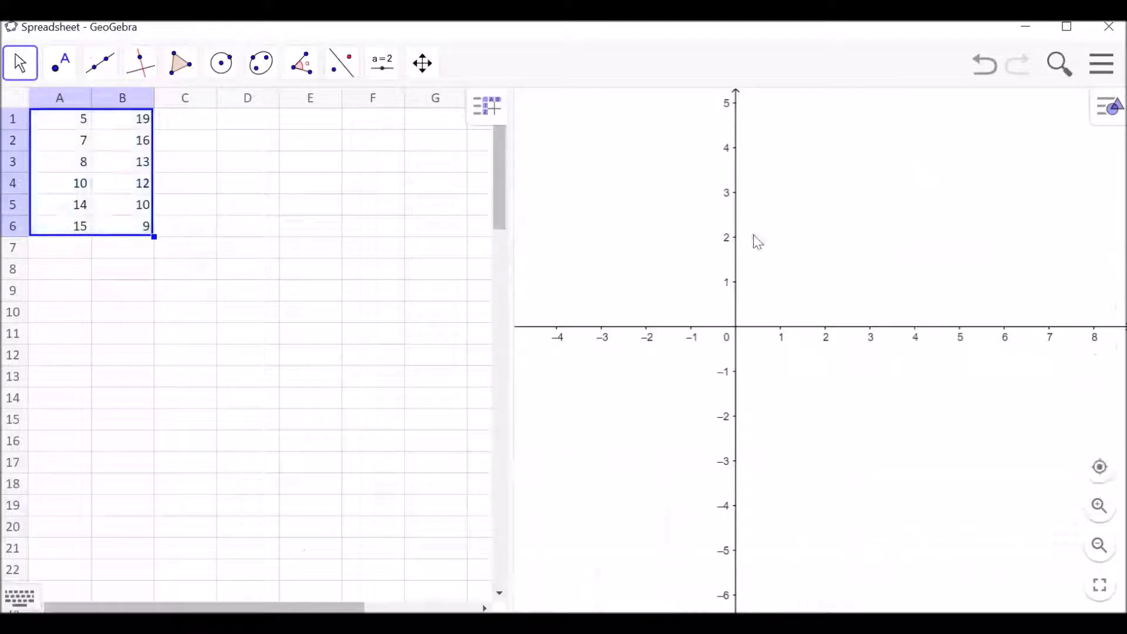
drag(974, 181, 844, 285)
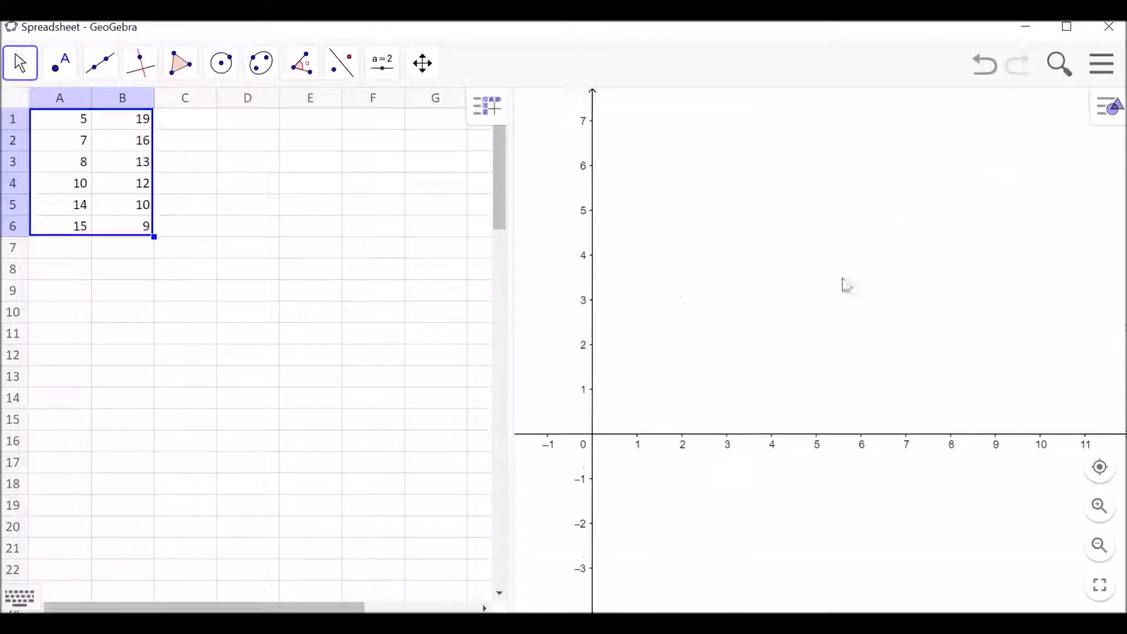
drag(588, 182, 598, 384)
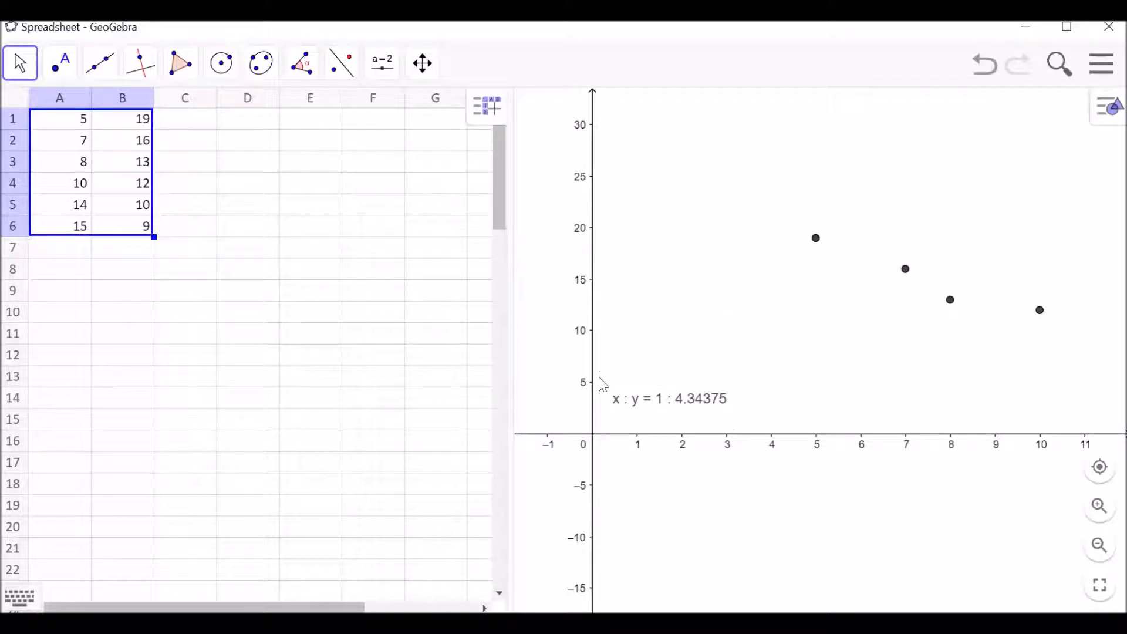
drag(954, 435, 798, 435)
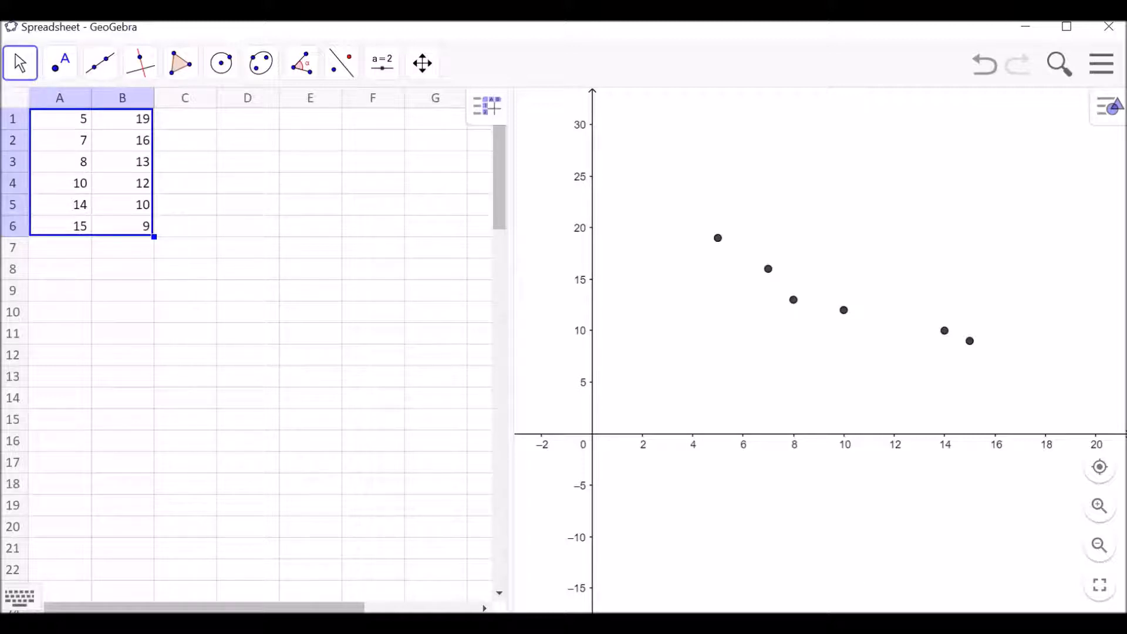
Show the Algebra view alongside the spreadsheet and graphics, and look through the listed points.
click(1101, 66)
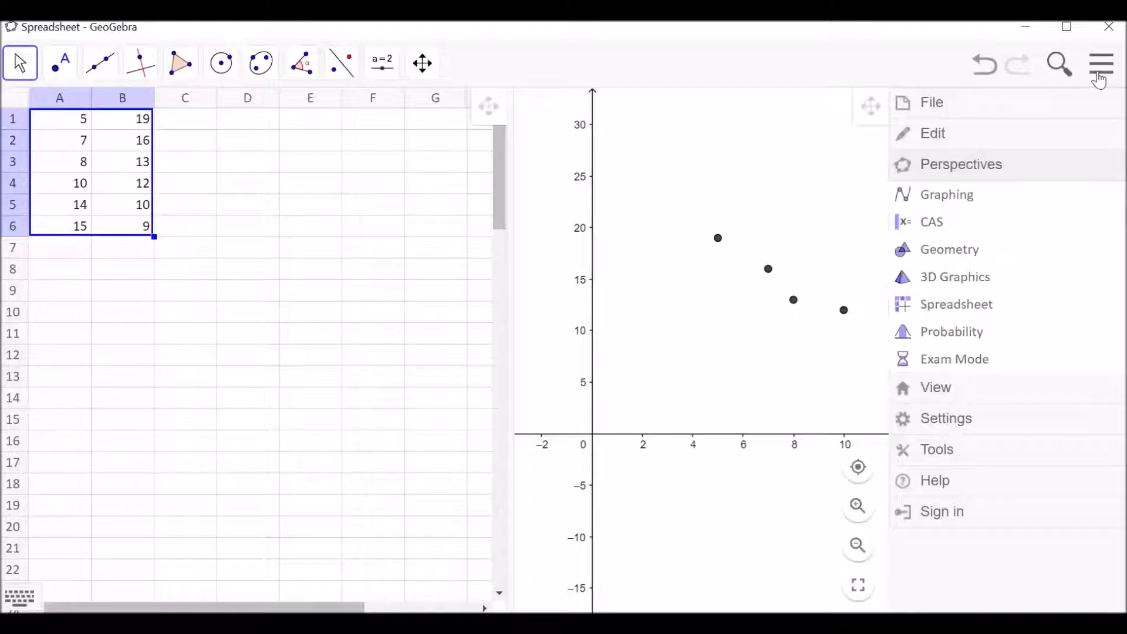
click(946, 391)
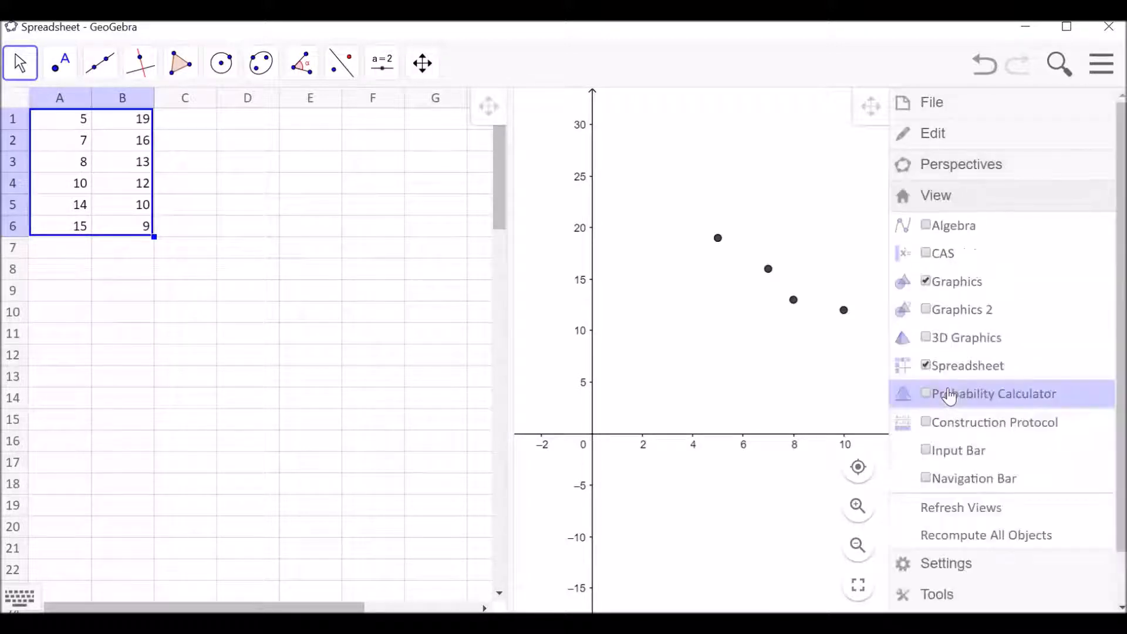
click(928, 226)
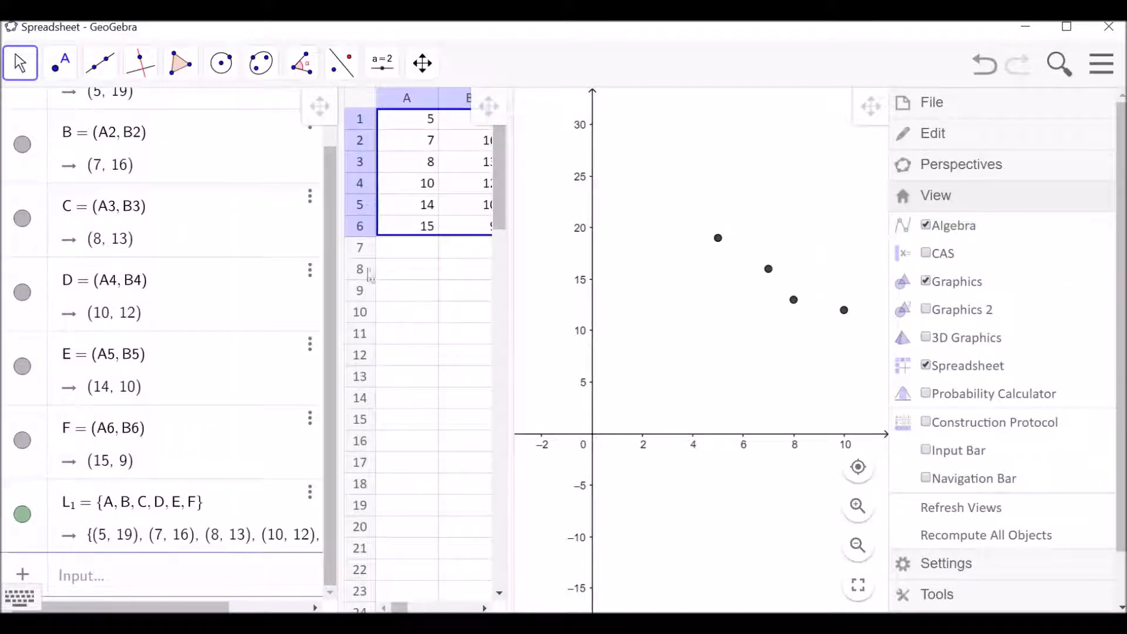
drag(329, 306, 332, 244)
drag(327, 187, 326, 283)
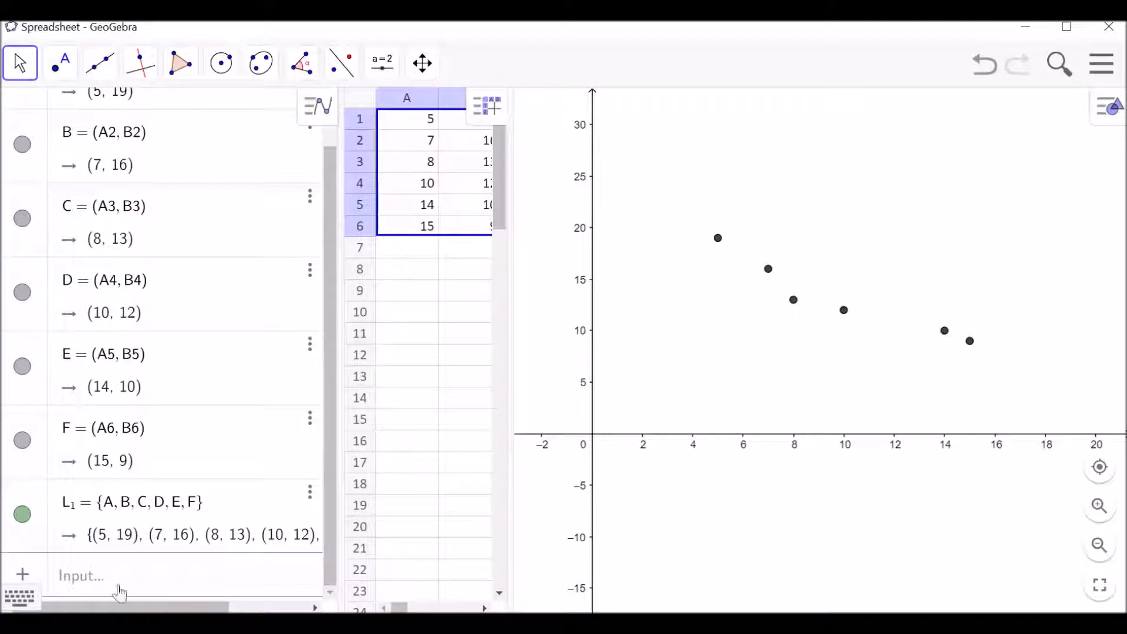
Fit a regression line to the point list with FitLine(L_1) and place its equation as text above the line in the graphics view.
click(68, 577)
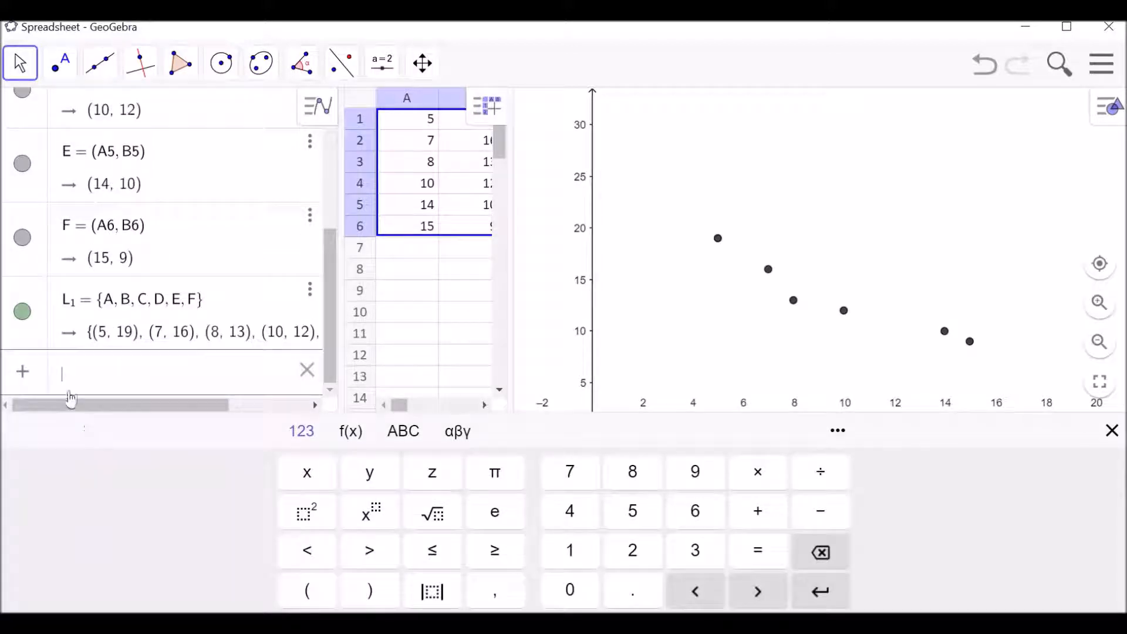
text(fit)
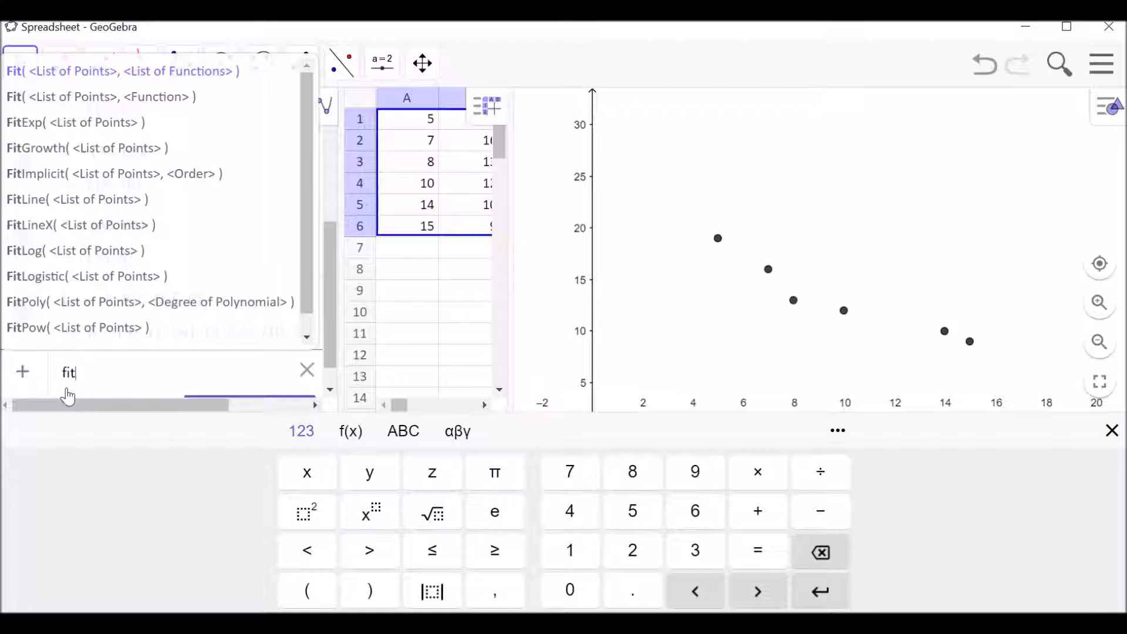
click(77, 201)
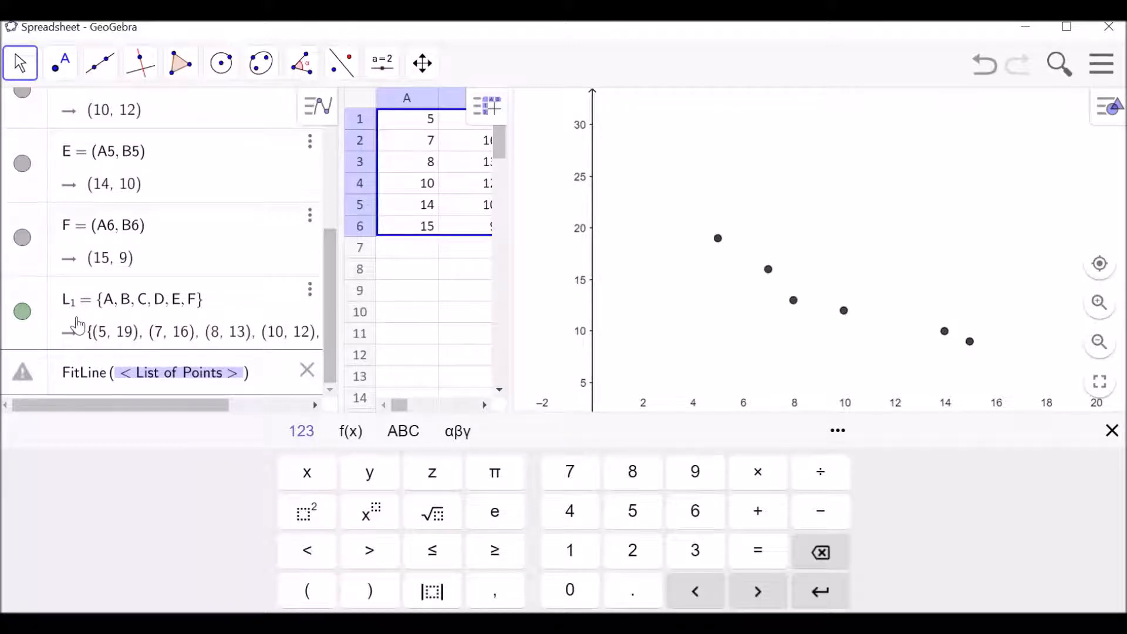
text(L)
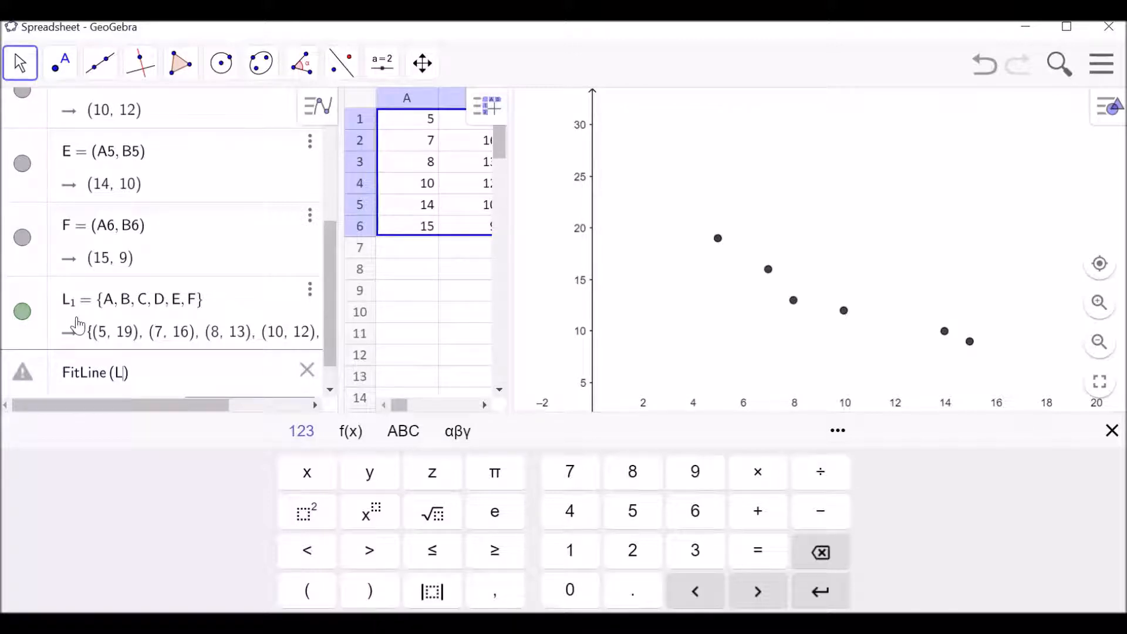
text(1)
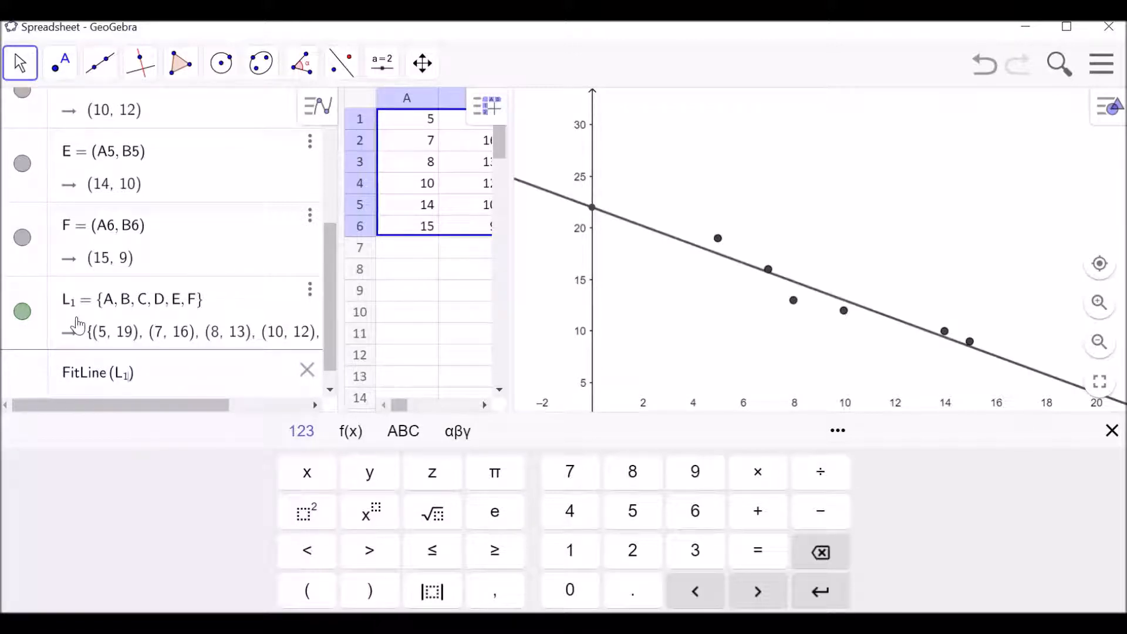
key(Return)
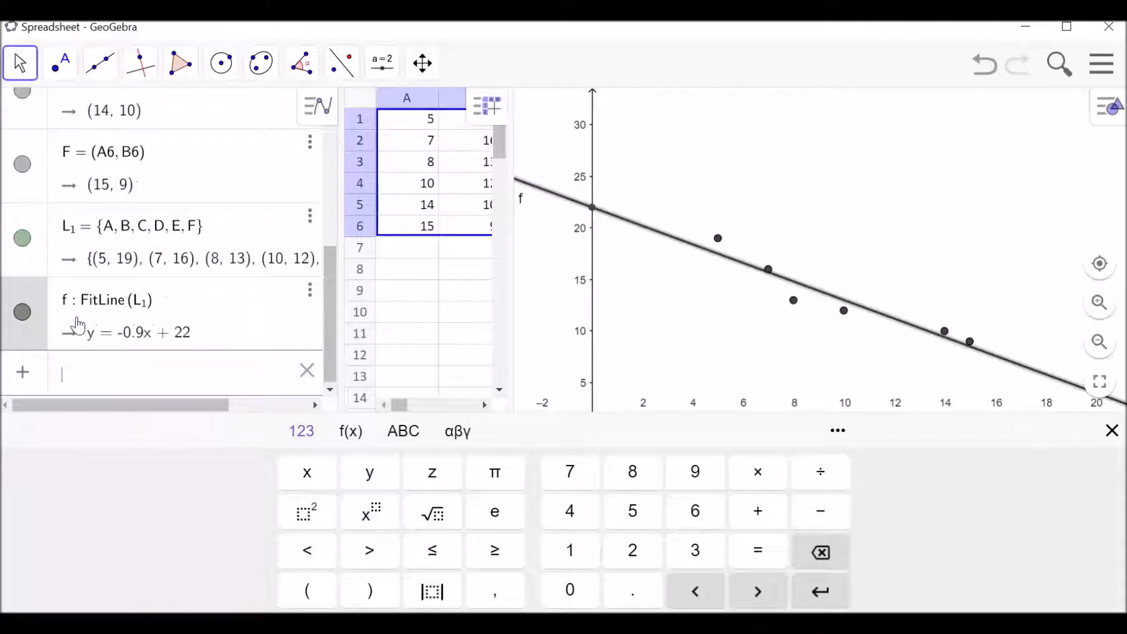
click(1112, 431)
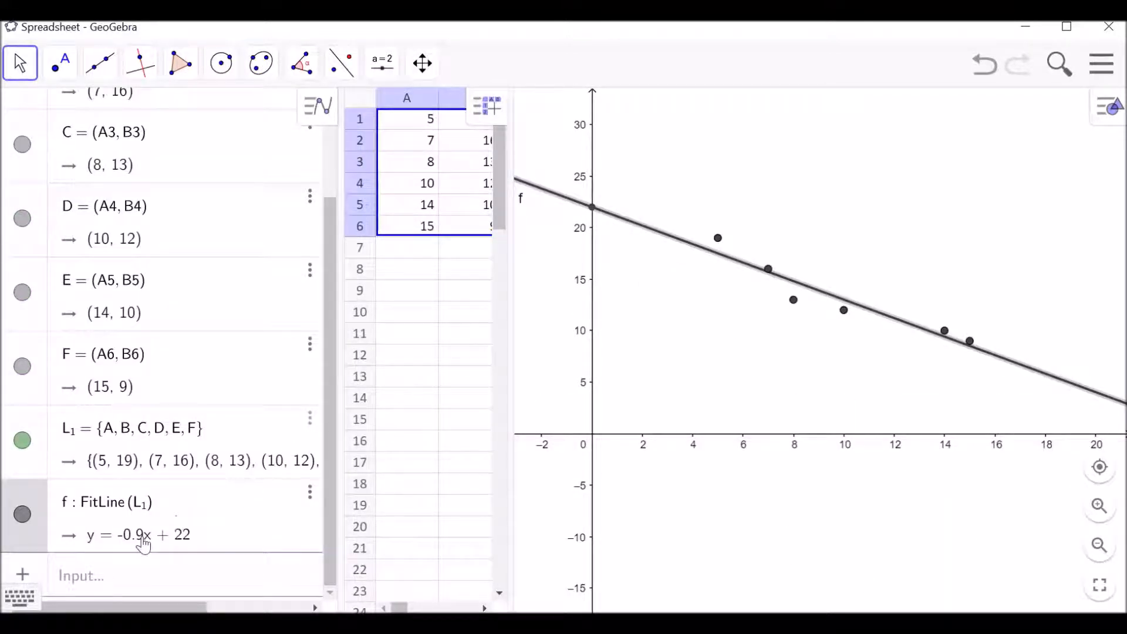
drag(702, 205, 698, 125)
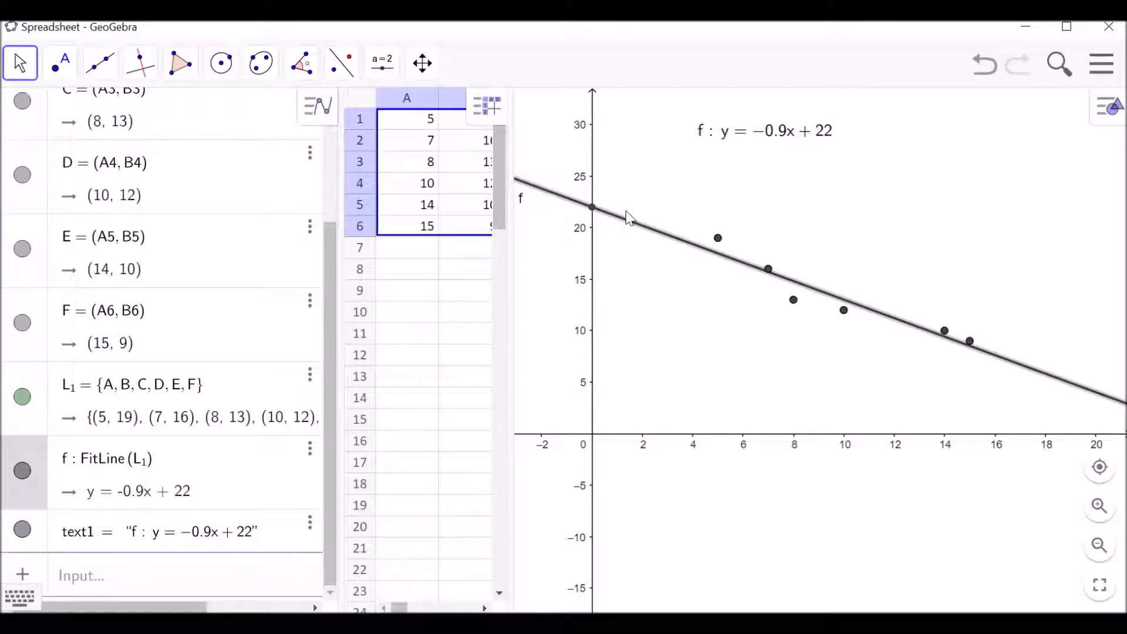
Set cell A1 to 6, and move the first data point in the graph to about (4.62, 19.81).
click(426, 124)
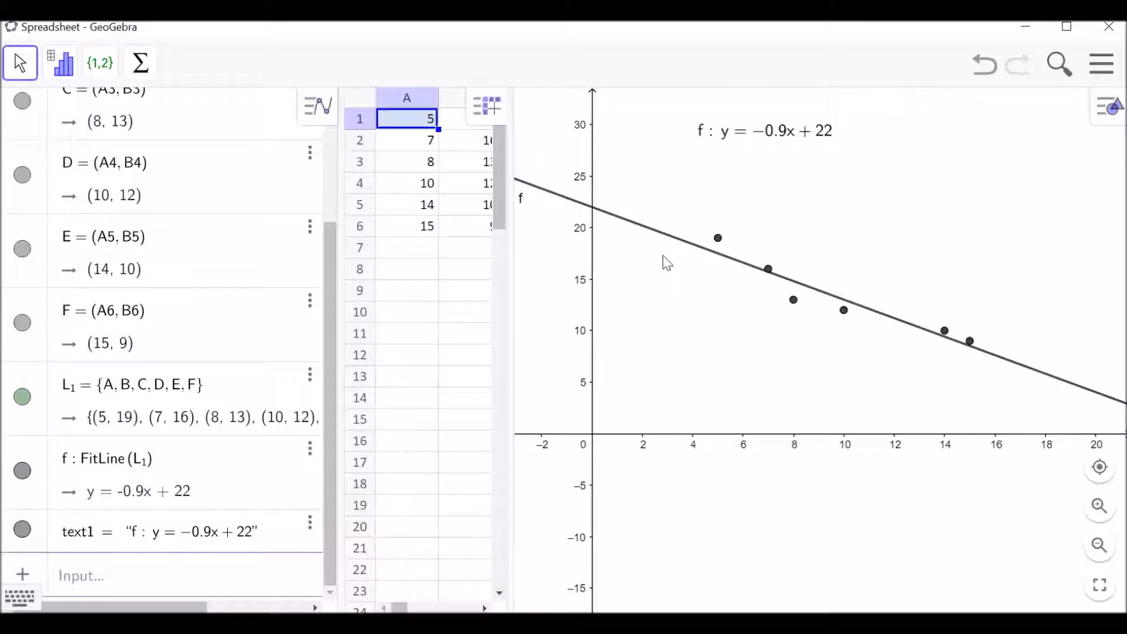
text(6)
key(Return)
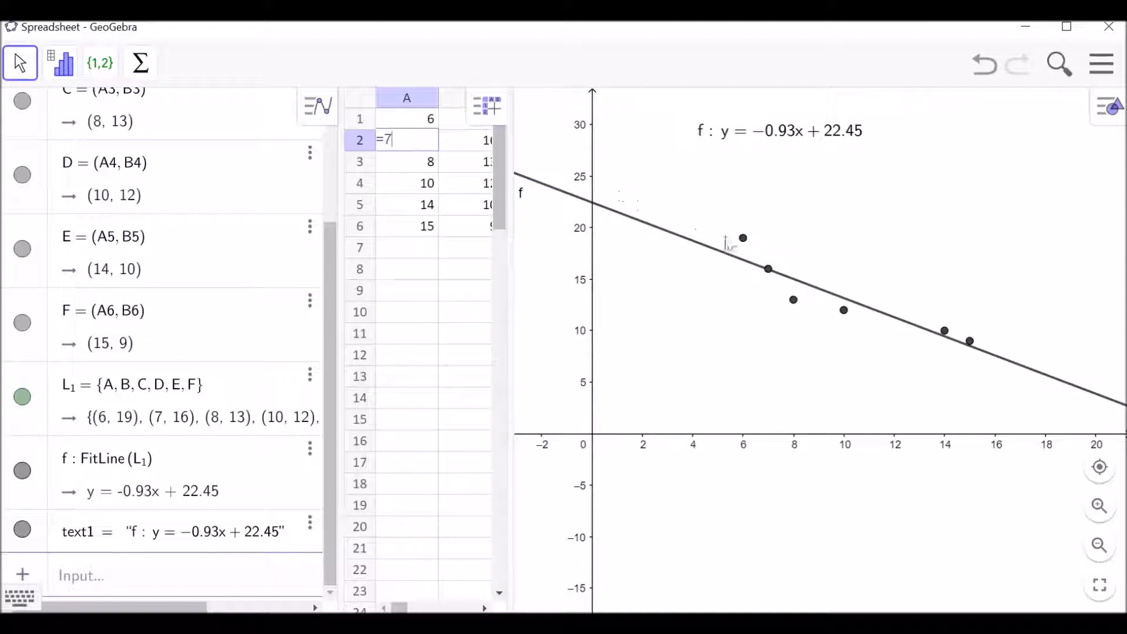
drag(744, 241, 710, 237)
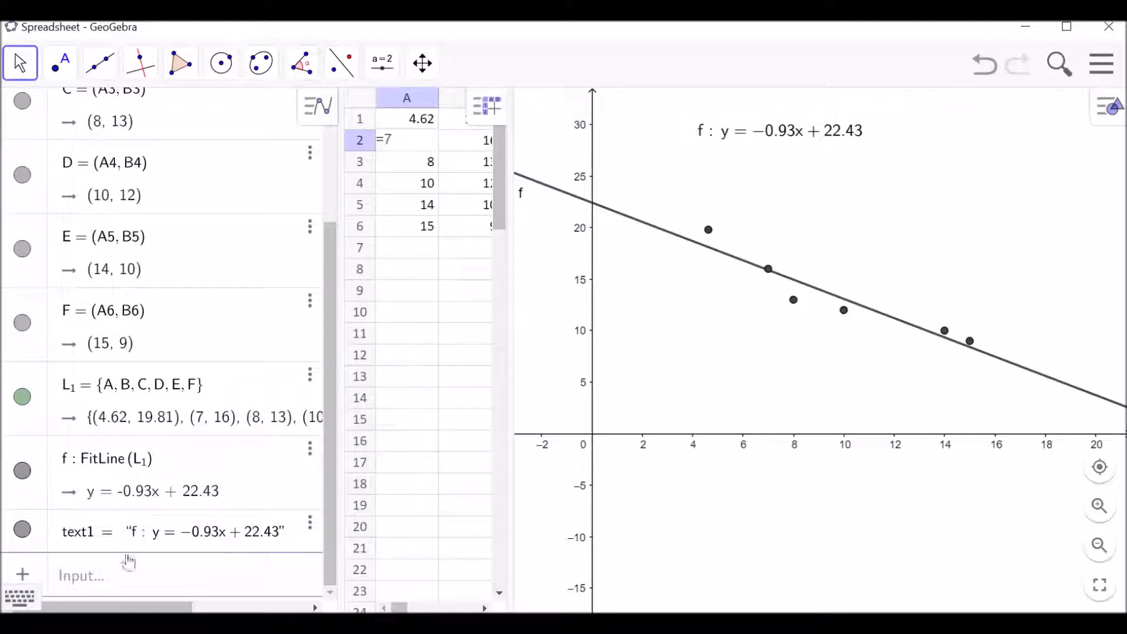
Calculate the correlation coefficient of the point list with CorrelationCoefficient(L_1).
click(113, 587)
text(corr)
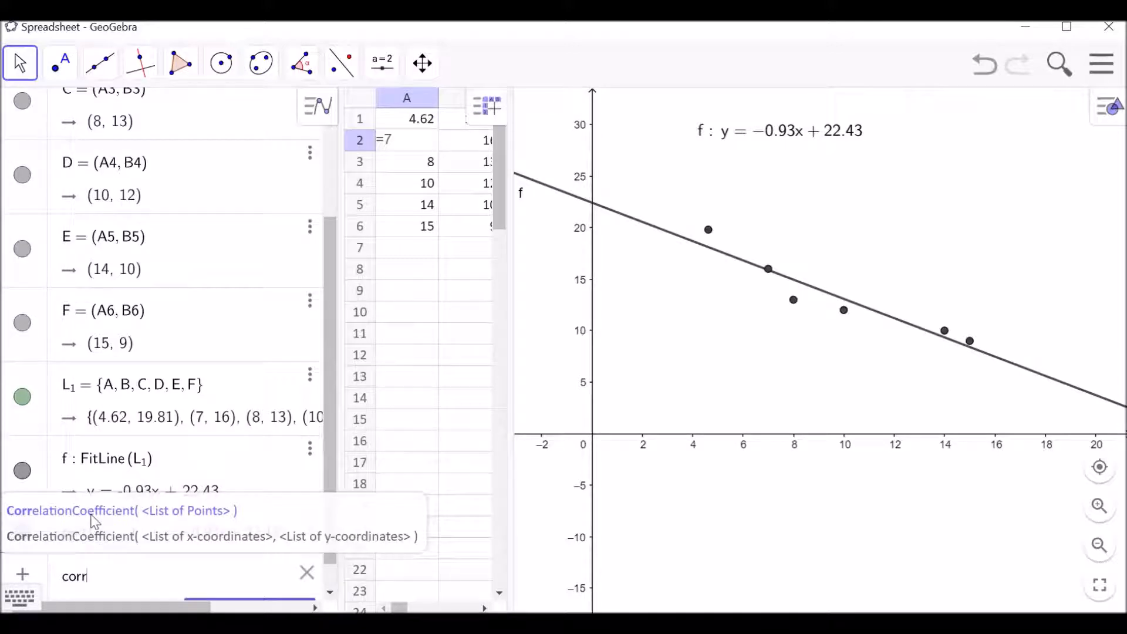
click(165, 517)
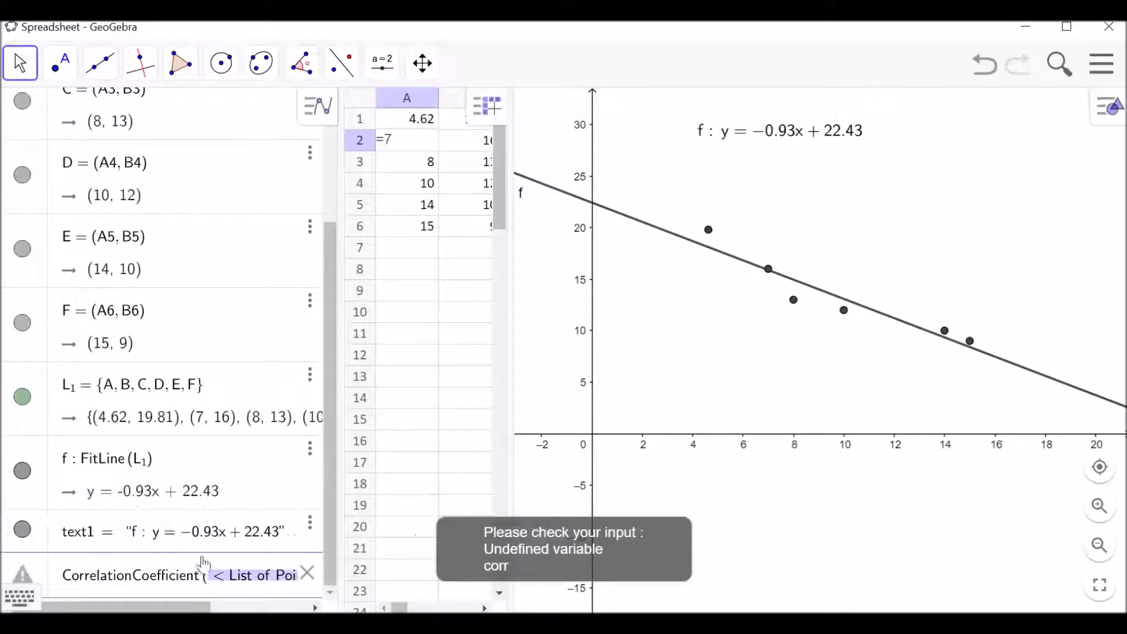
key(BackSpace)
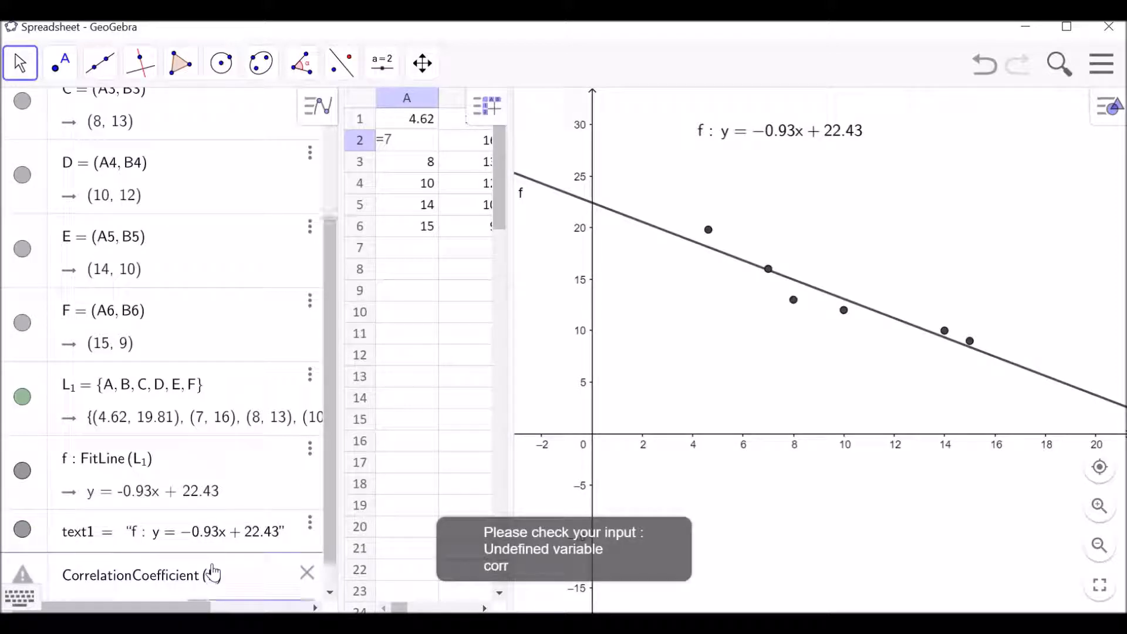
text(L)
text(_1)
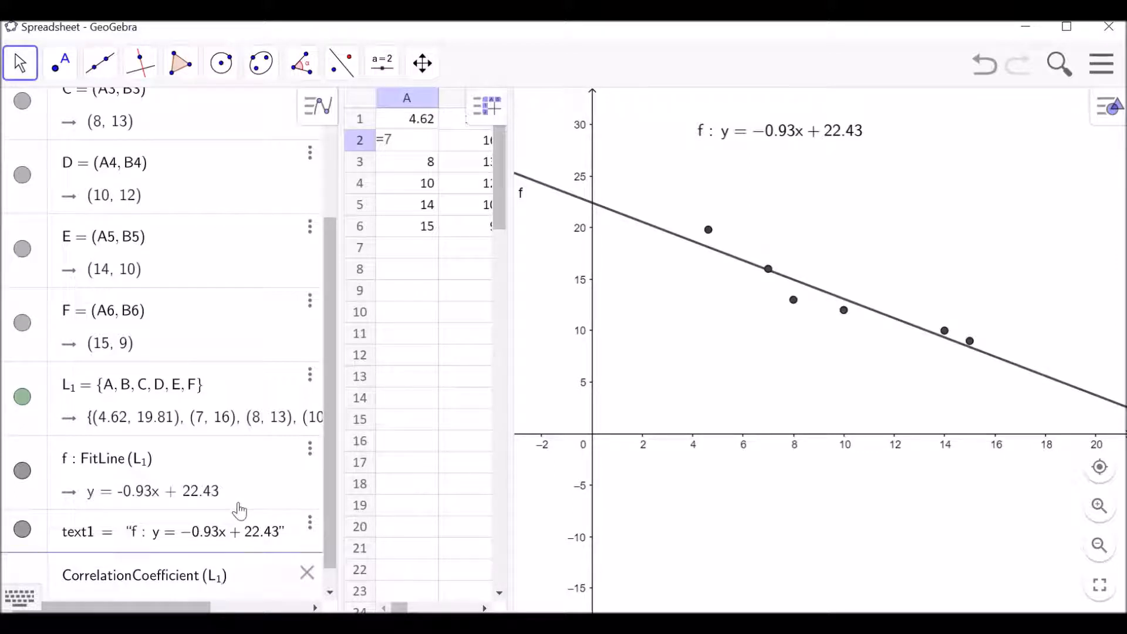
key(Return)
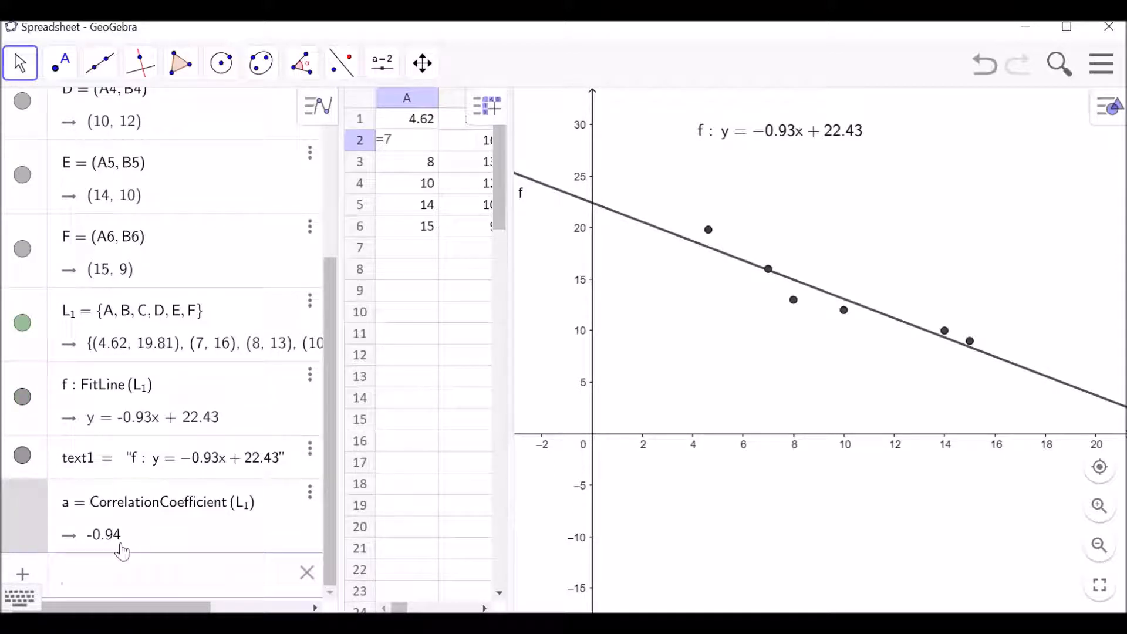
click(870, 590)
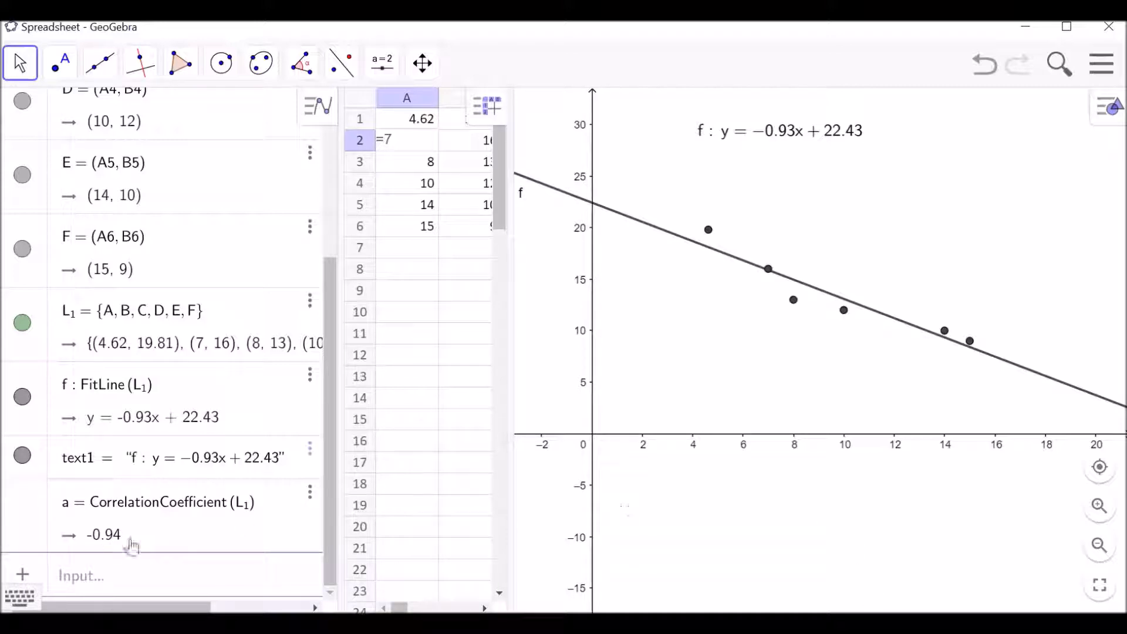
Place the correlation coefficient as text in the graphics view and delete that text again.
drag(98, 546, 838, 207)
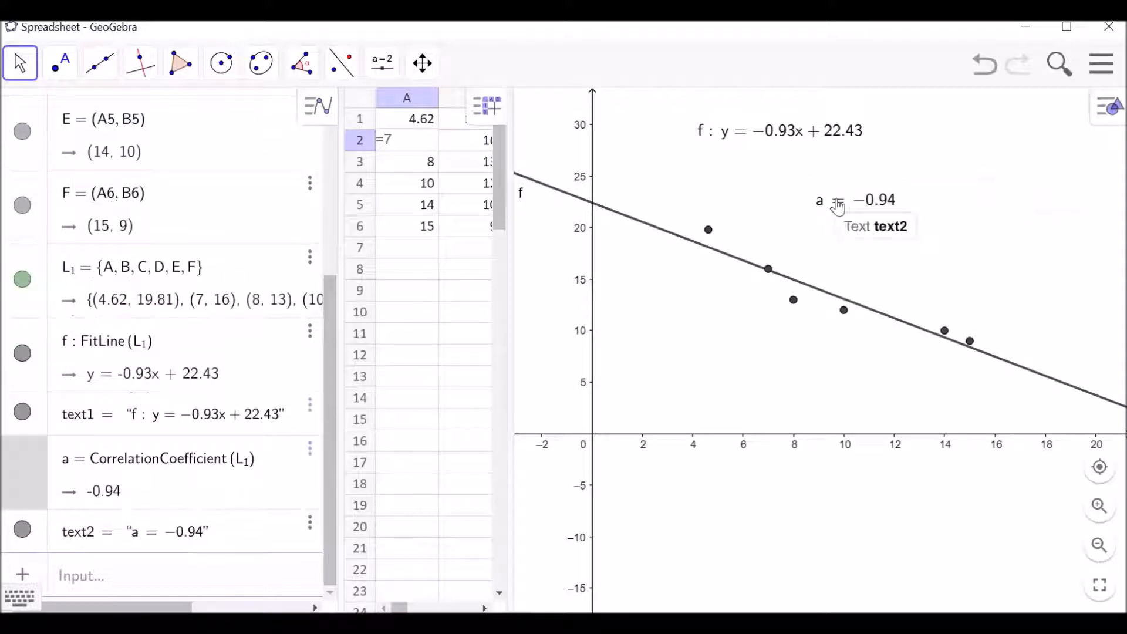
right_click(838, 205)
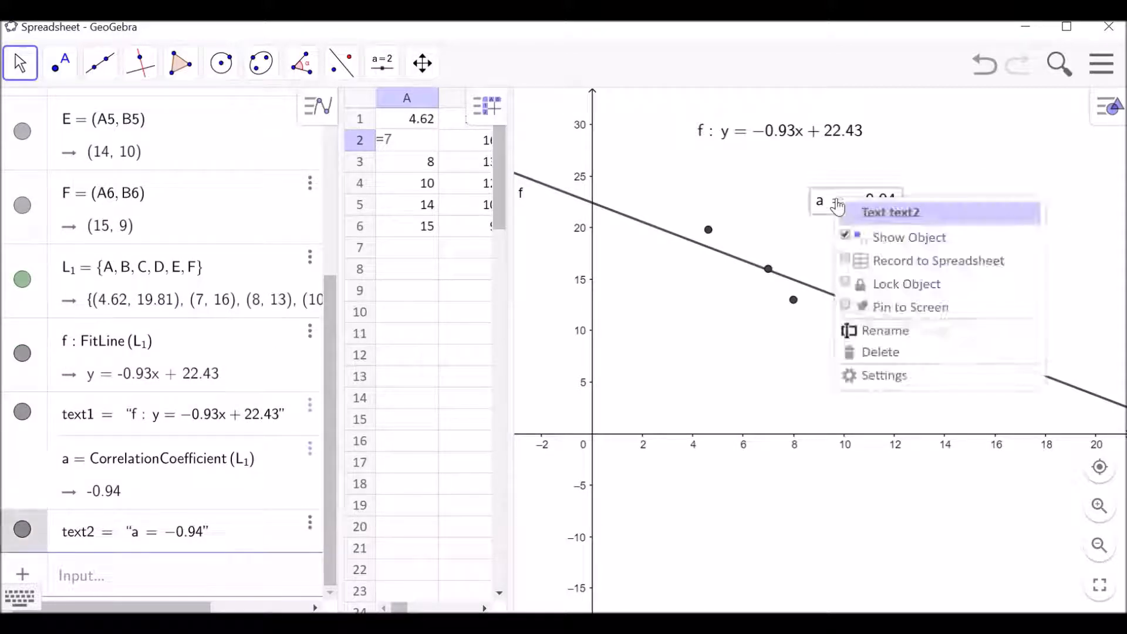
click(880, 352)
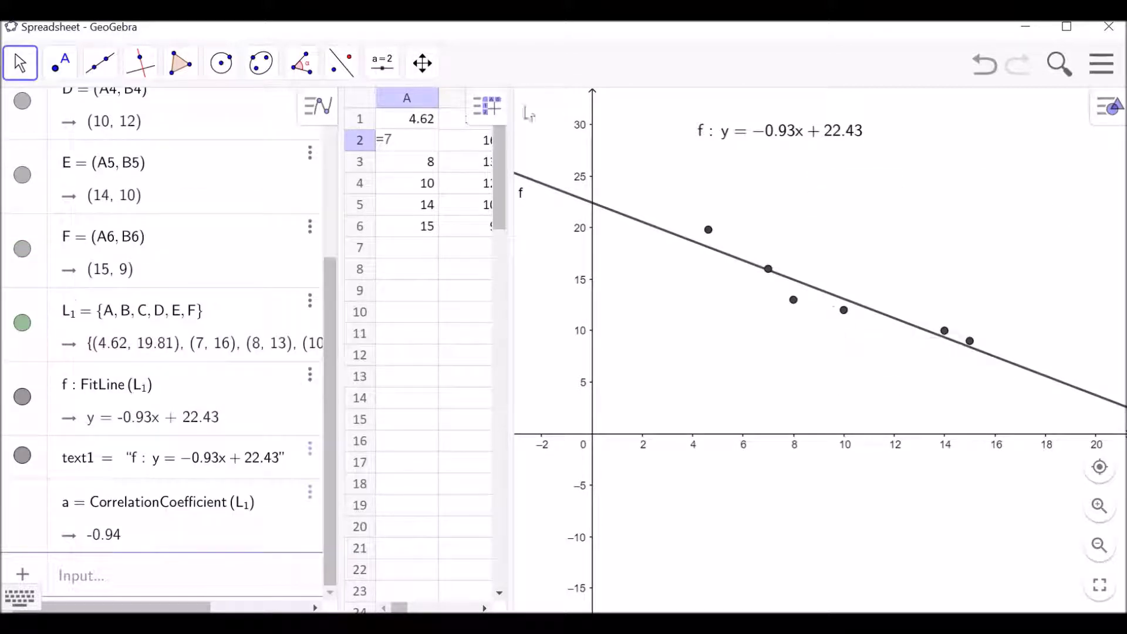
Add a text in the graphics view reading "r=" followed by the dynamic value of the correlation coefficient a.
click(389, 78)
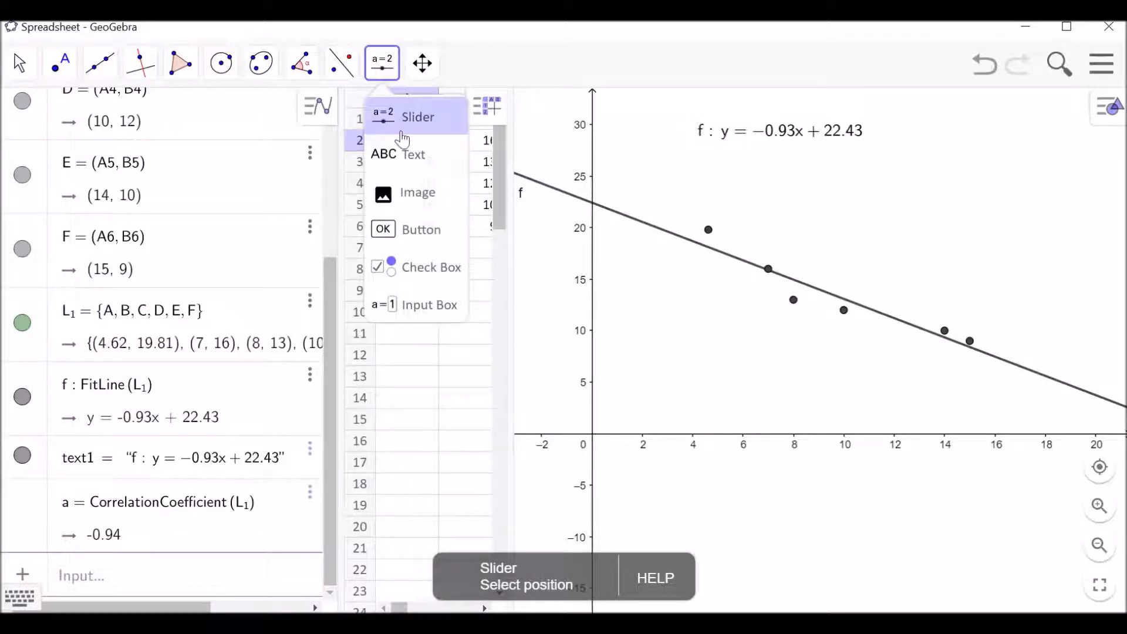
click(412, 154)
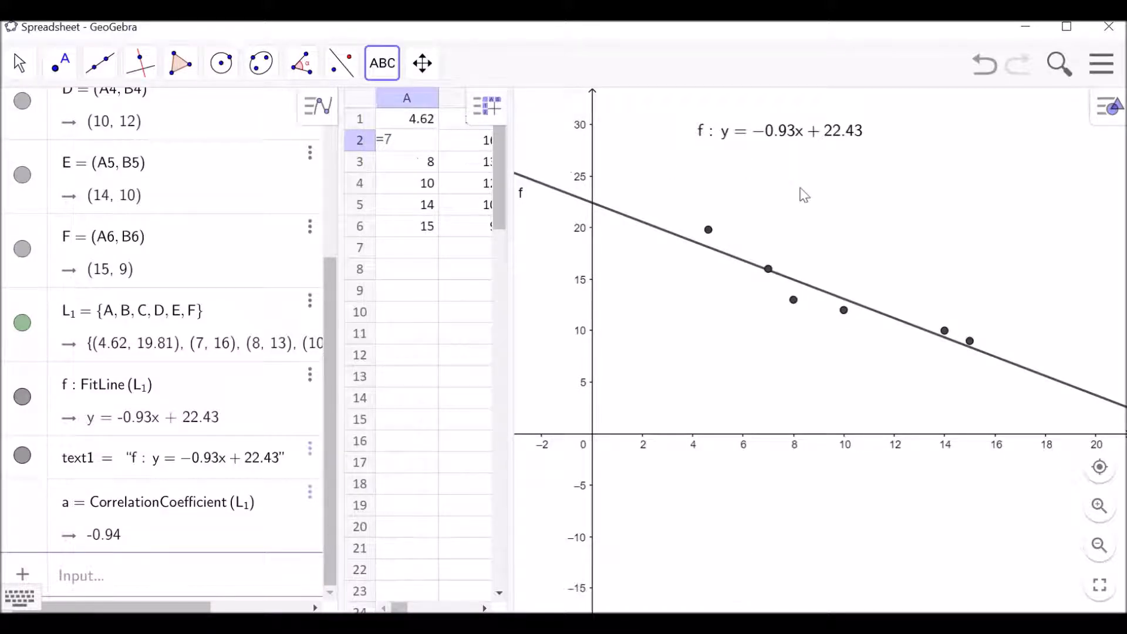
click(785, 211)
text(r)
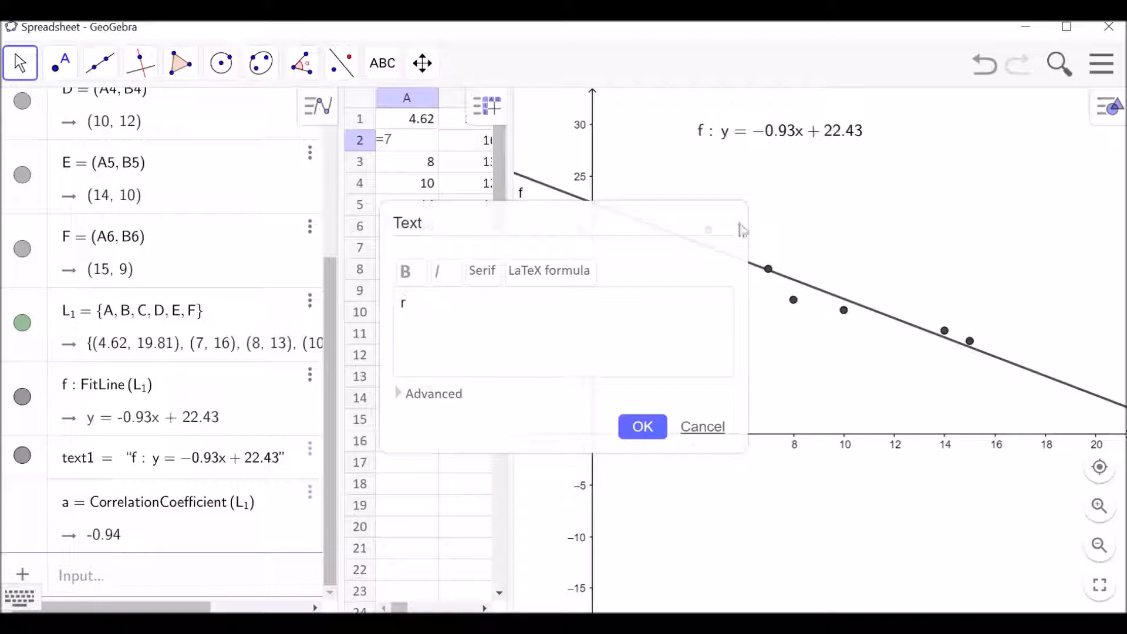
click(408, 403)
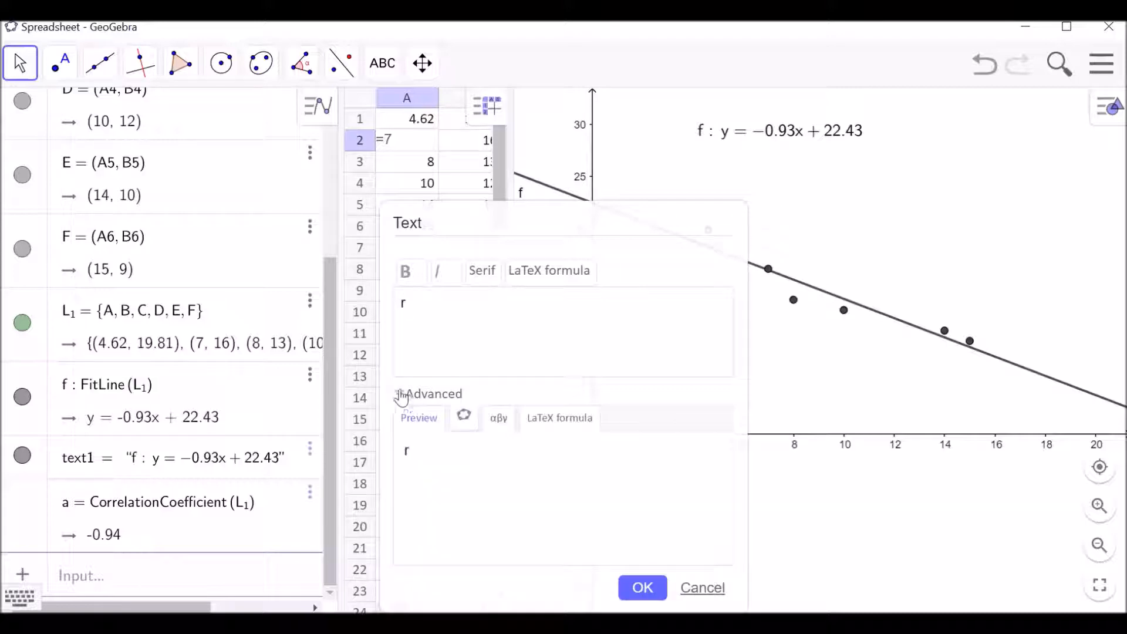
text(=)
click(462, 429)
drag(728, 461, 737, 566)
click(414, 530)
click(643, 588)
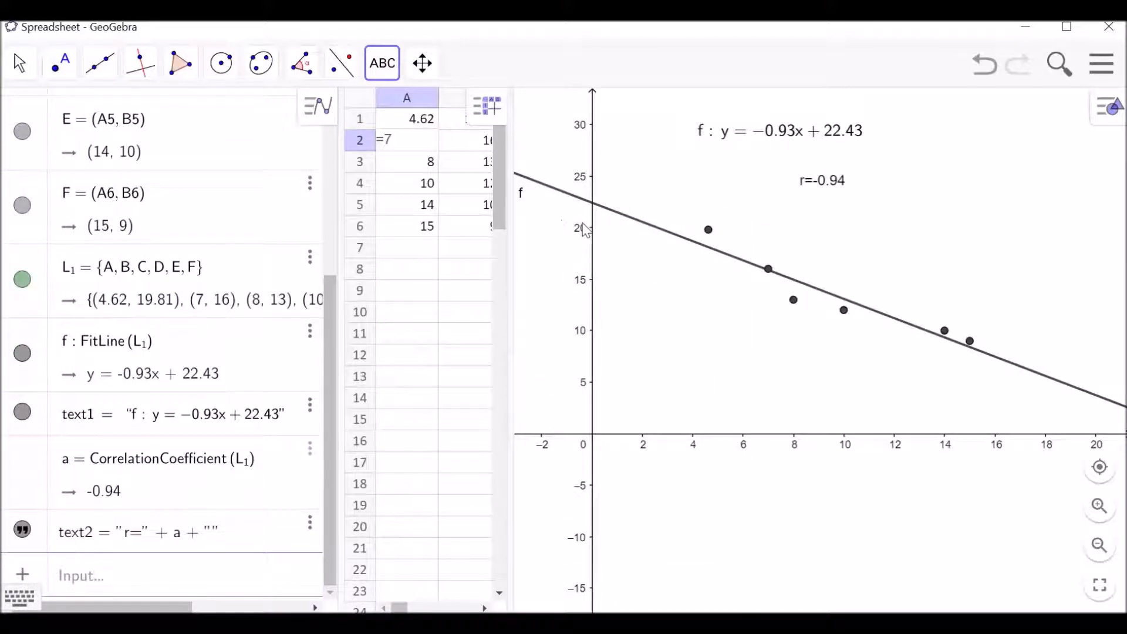
Move the data points into a downward-bending curve from about (0.64, 22.41) through (6.9, 15.99) to (11.31, 0.87).
click(18, 65)
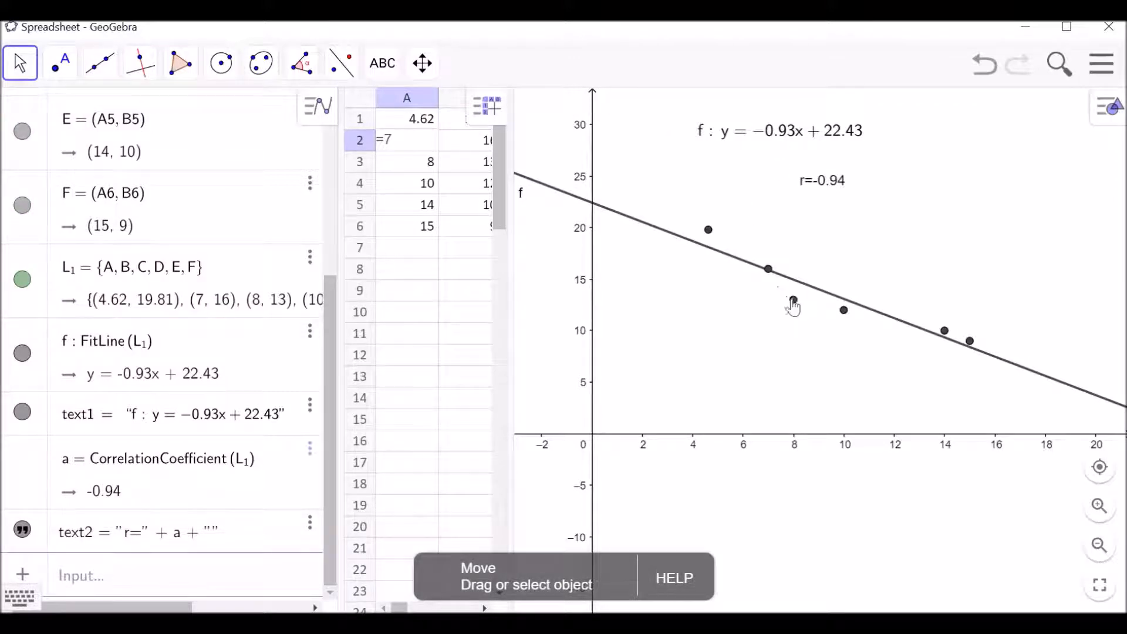
drag(794, 303, 821, 281)
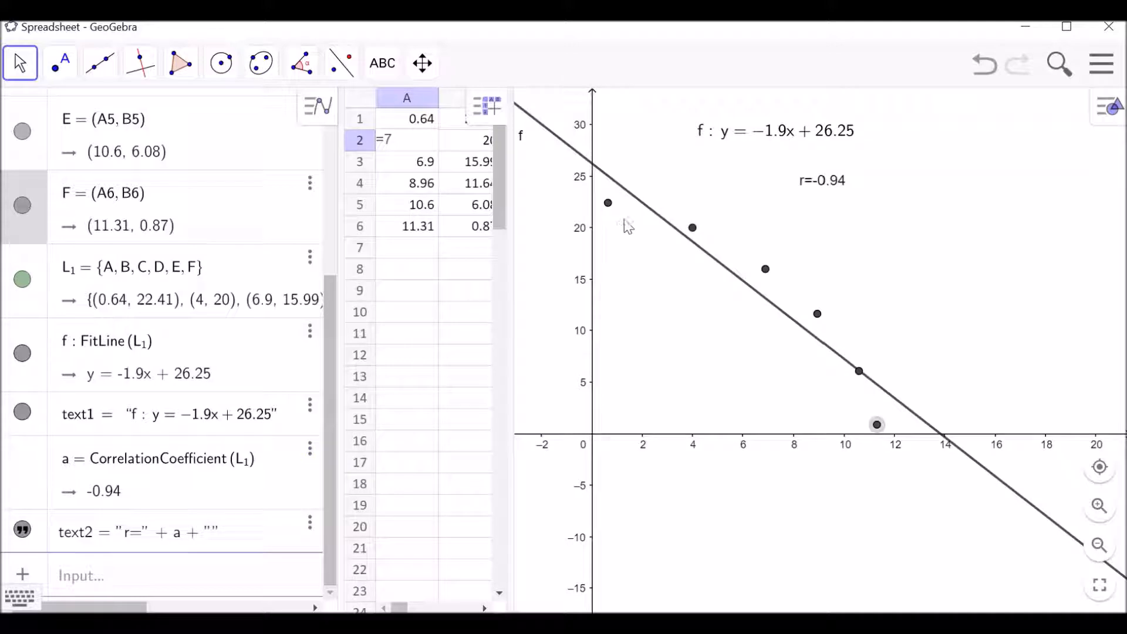
Delete the regression line and the "r=" text from the graphics view.
click(646, 208)
key(Delete)
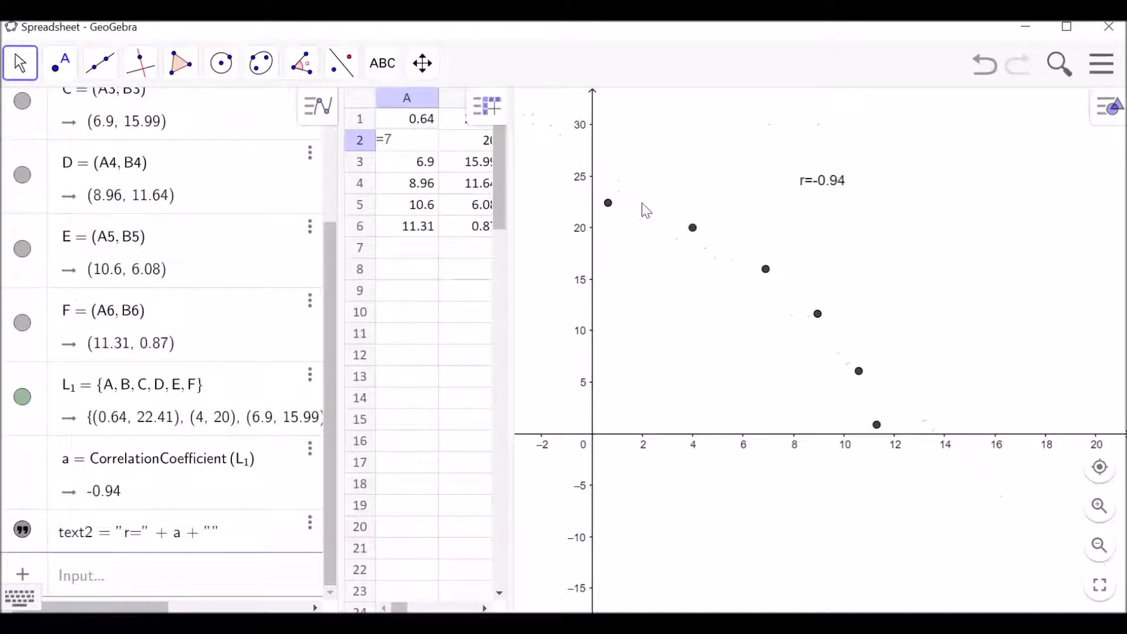
click(821, 187)
key(Delete)
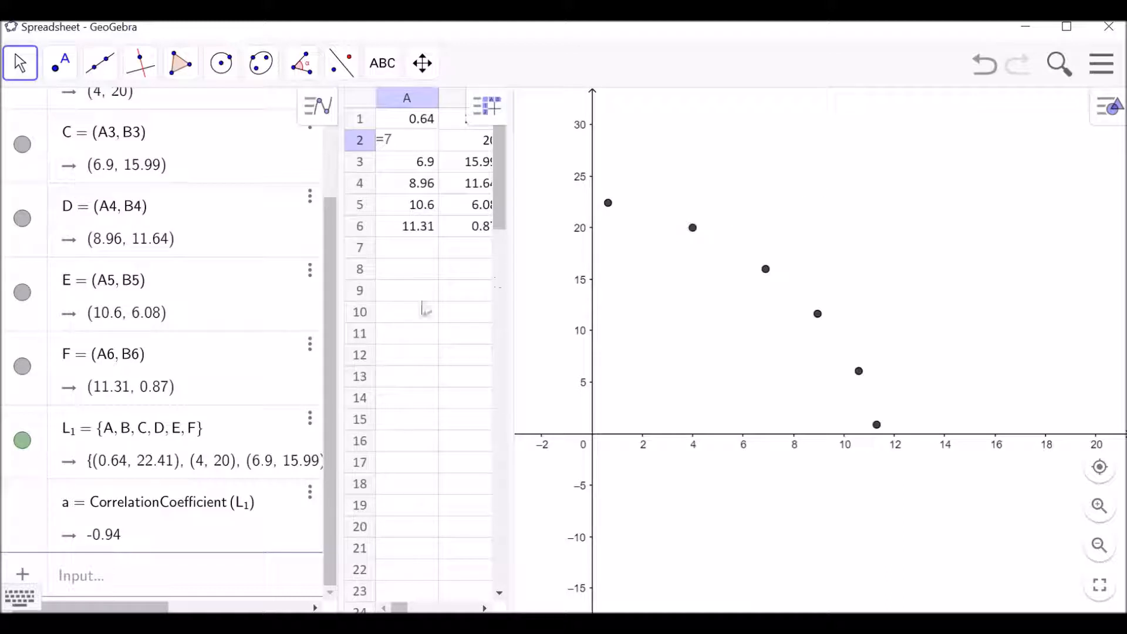
Fit a second-degree polynomial to the point list with FitPoly(L_1, 2).
click(102, 580)
text(fit)
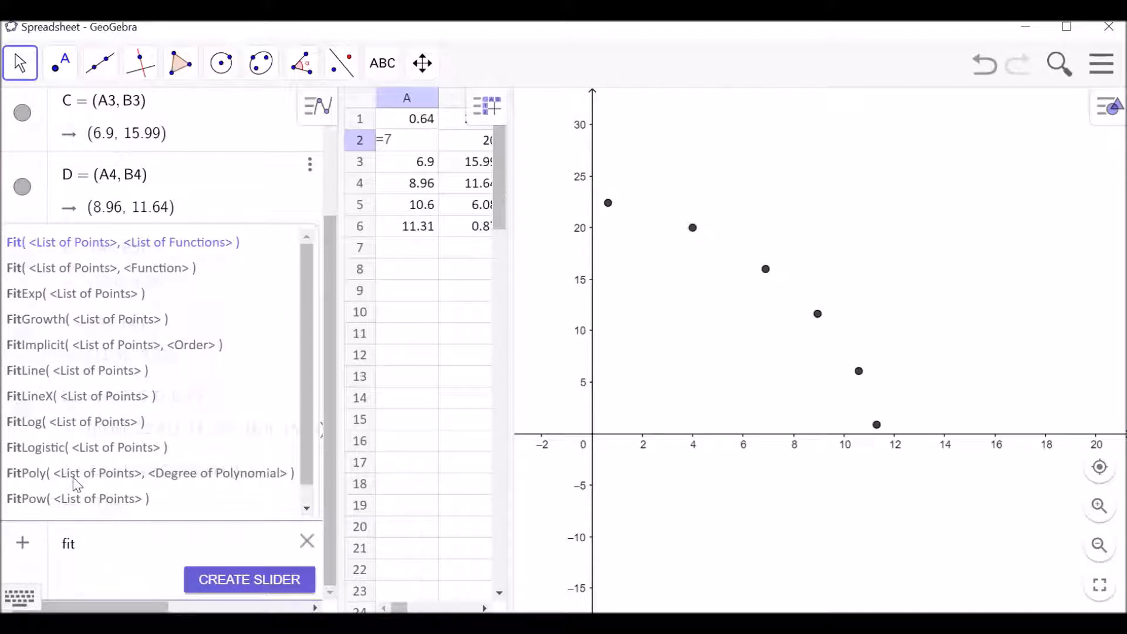
drag(307, 363, 304, 417)
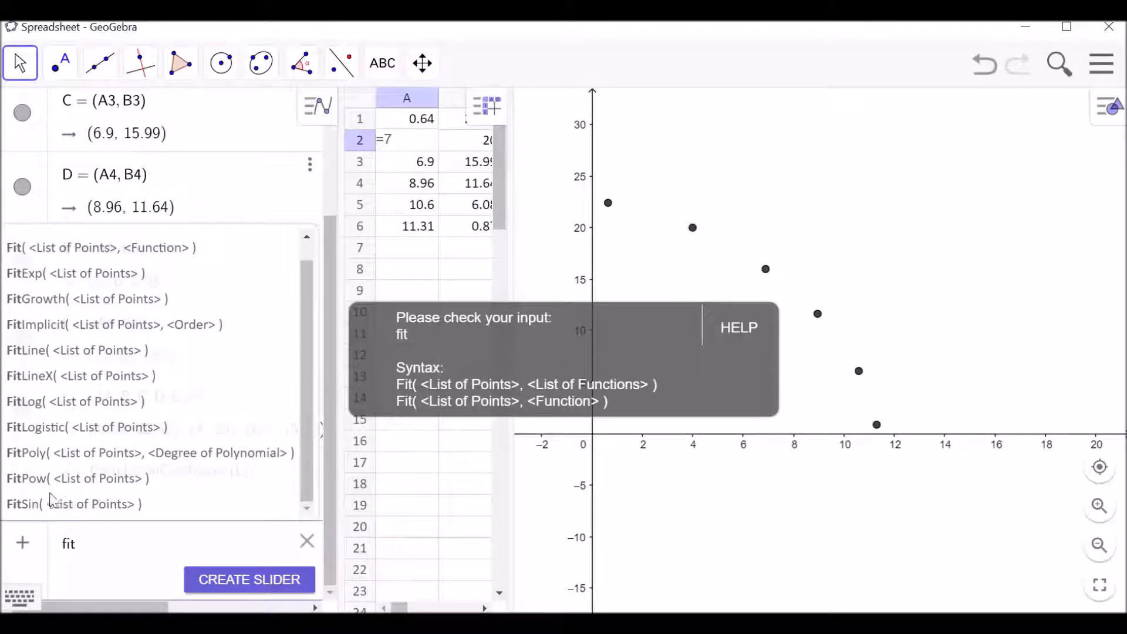
click(43, 460)
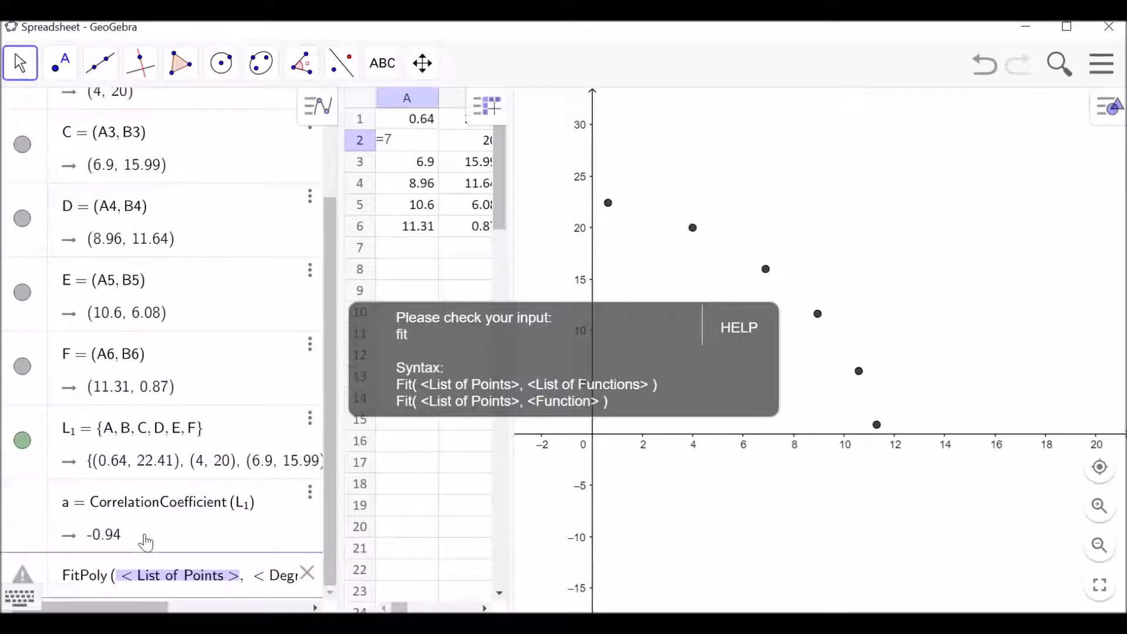
text(L_1, < Degree of Polynomial)
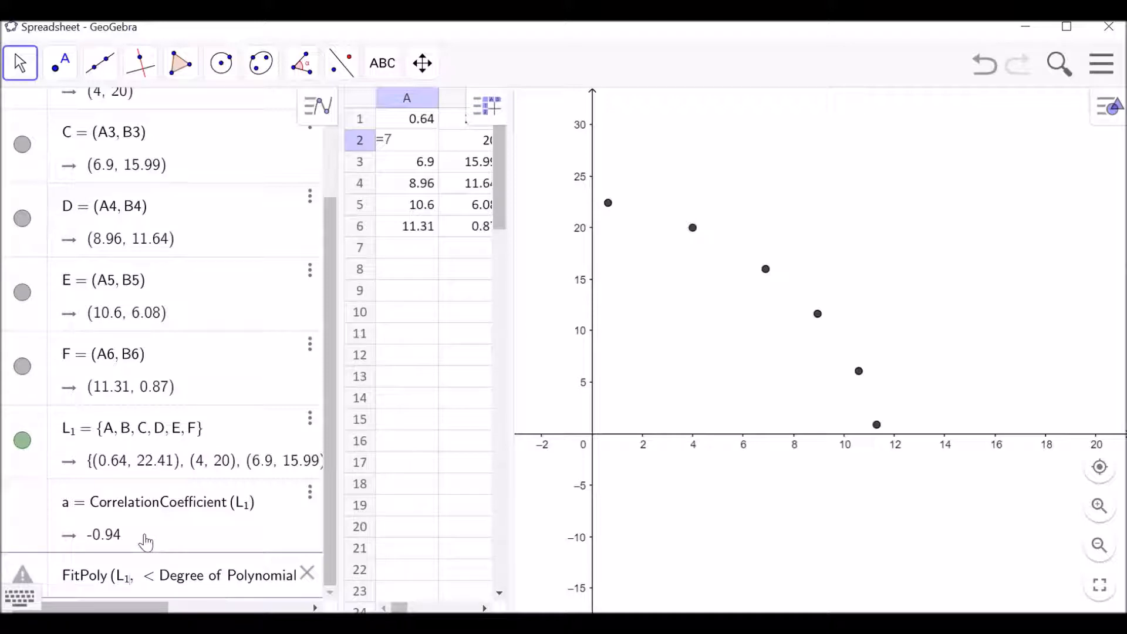
key(Tab)
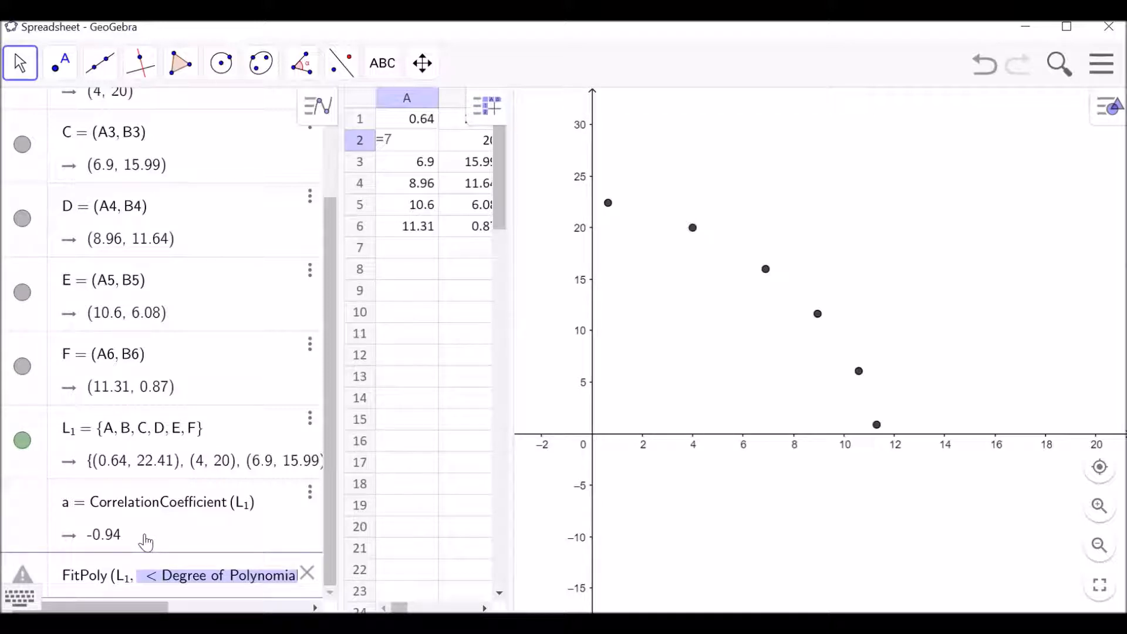
text(2)
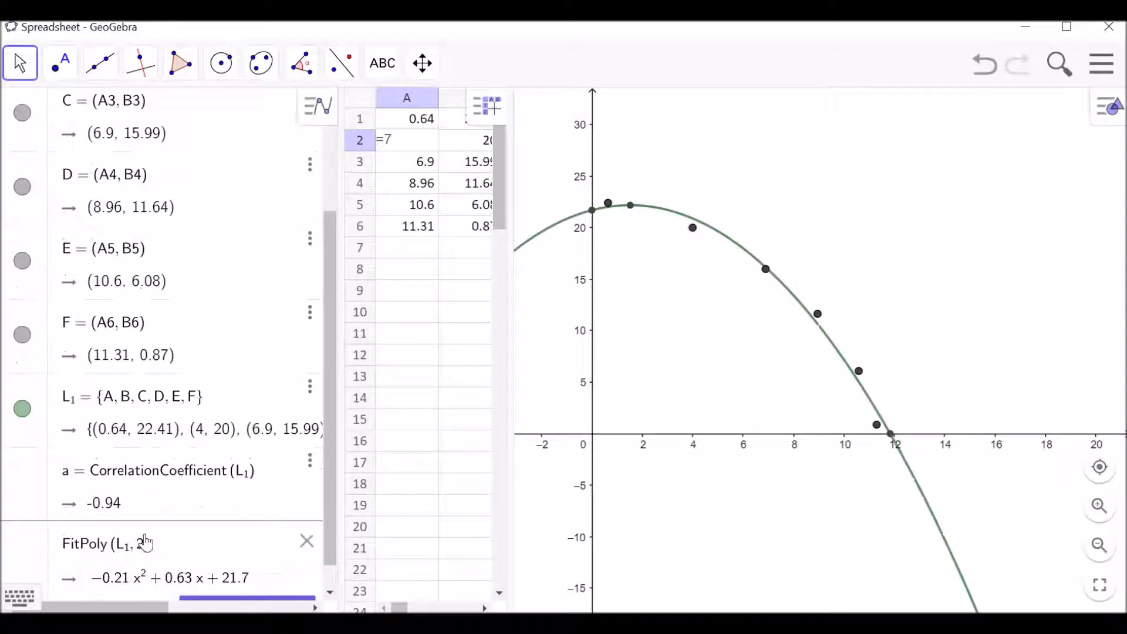
key(Return)
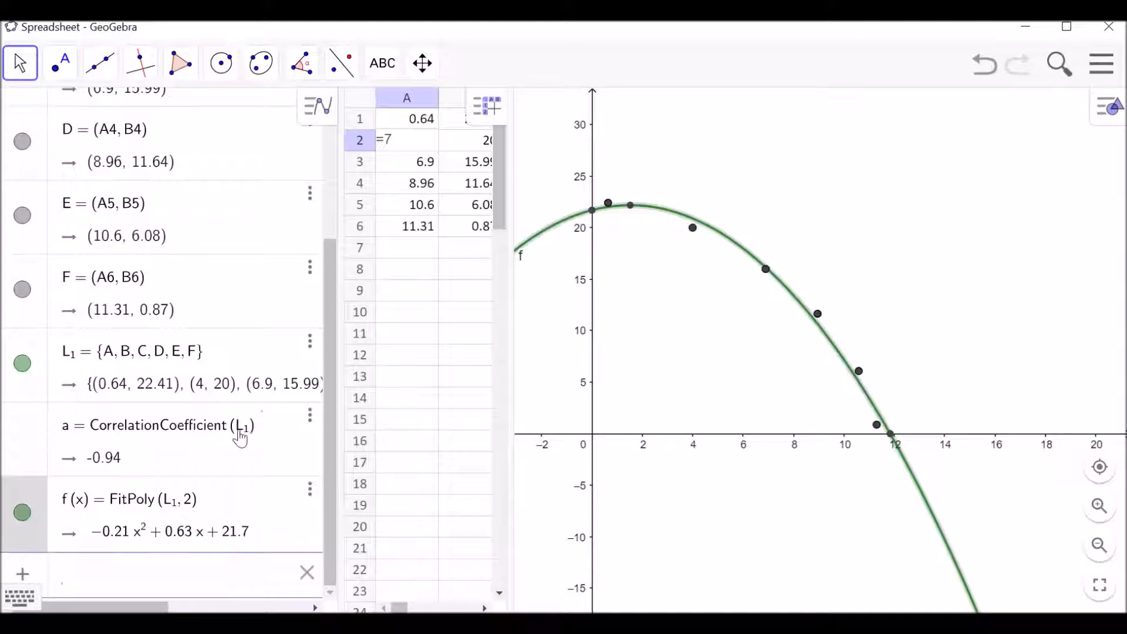
Calculate the coefficient of determination of the polynomial fit with RSquare(L_1, f).
text(rsq)
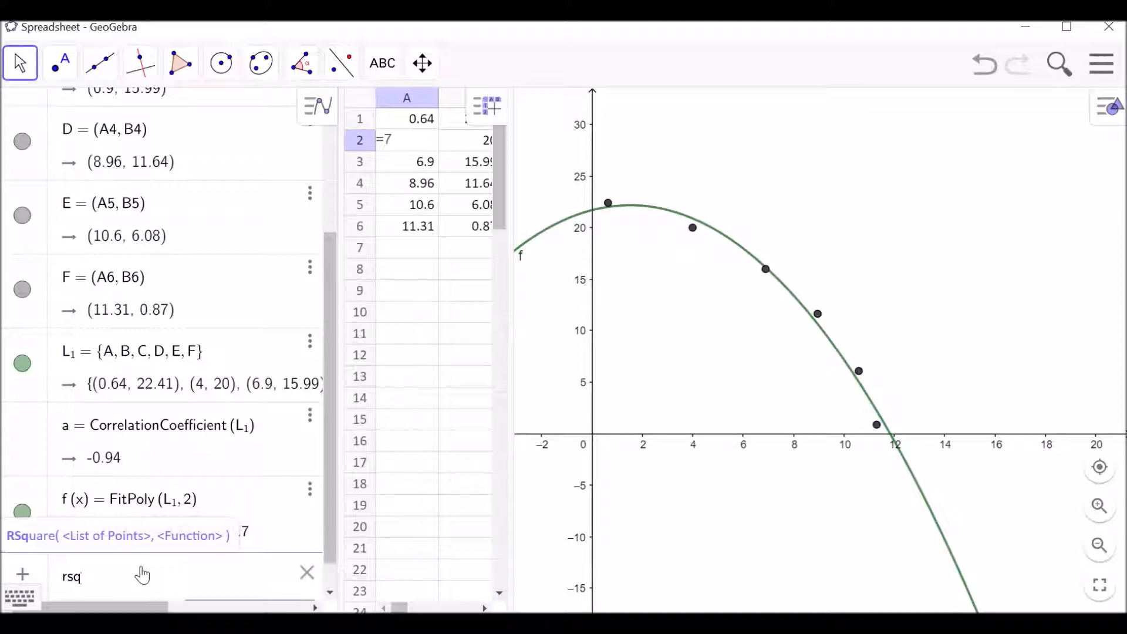
click(71, 538)
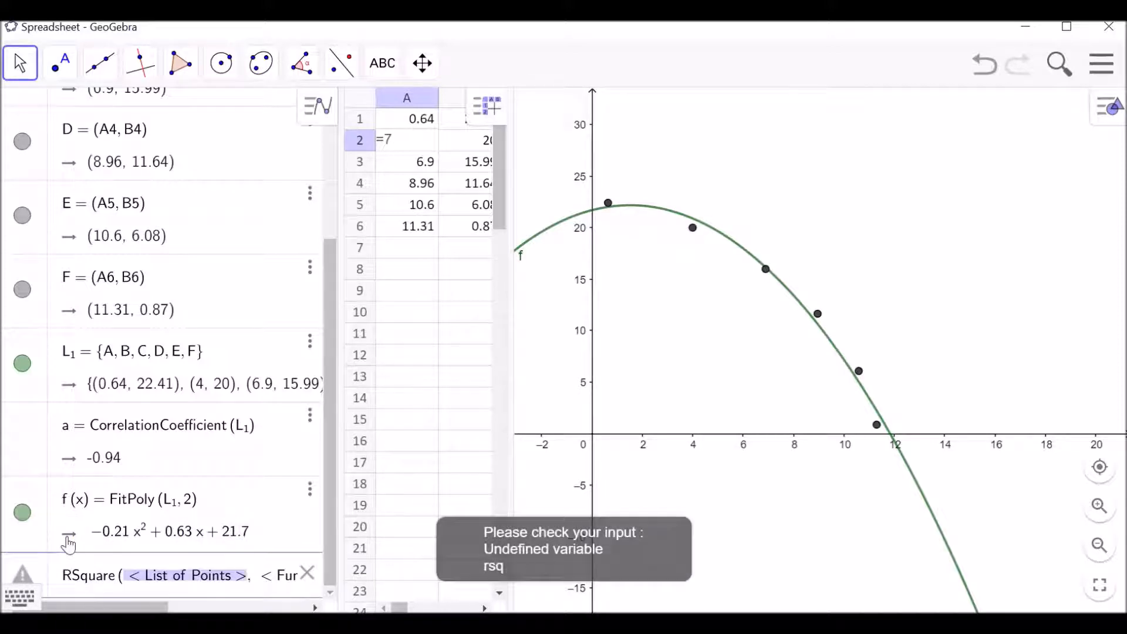
text(L)
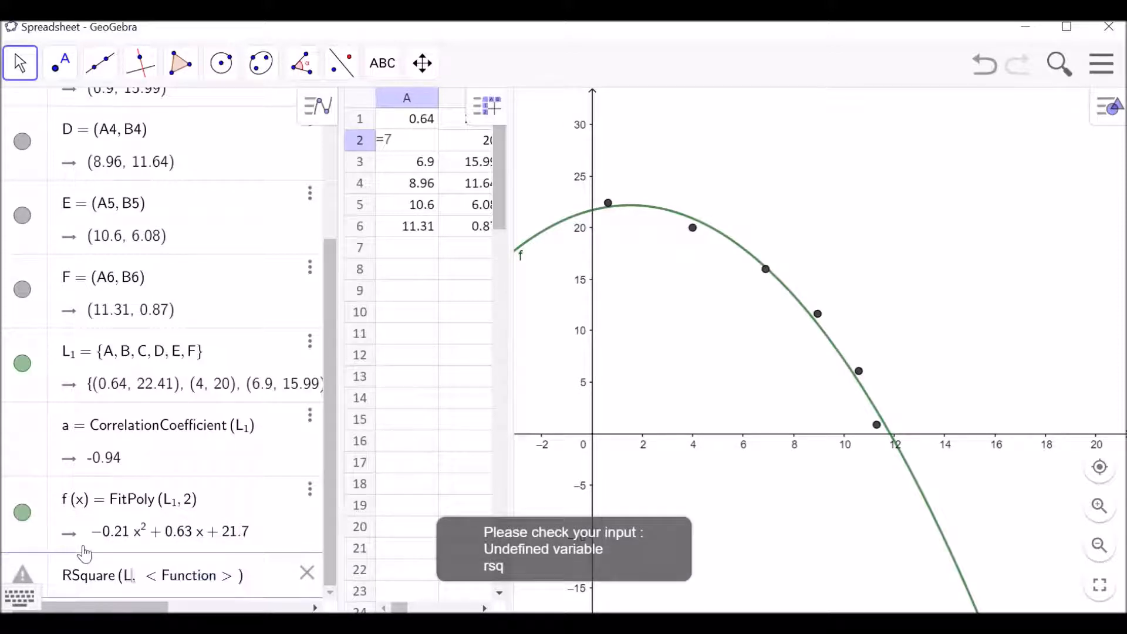
text(1)
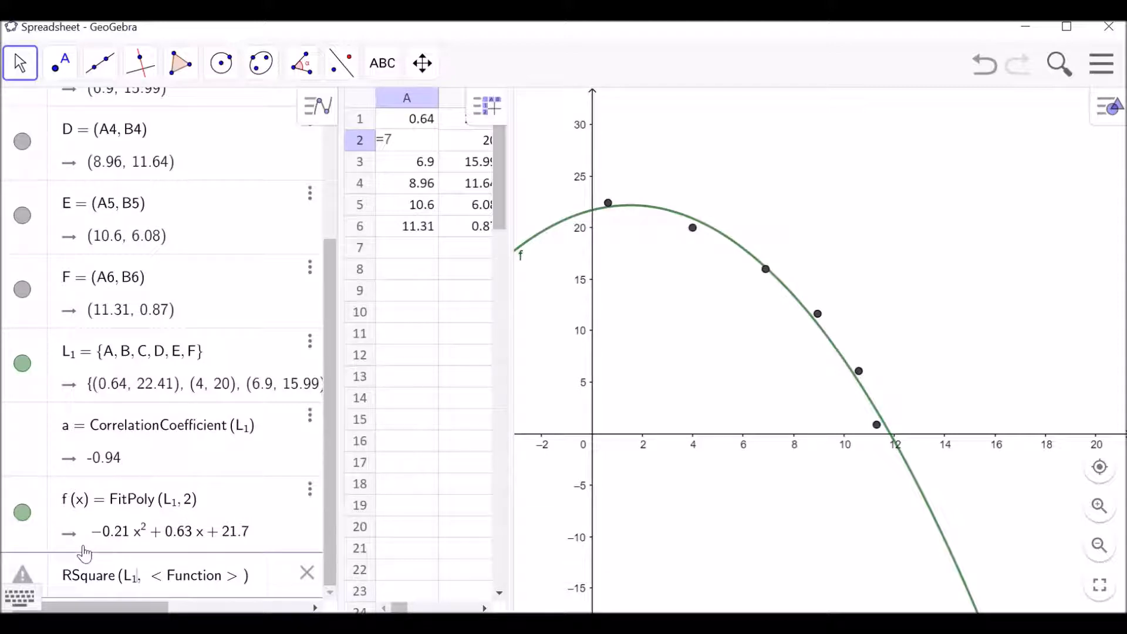
key(Tab)
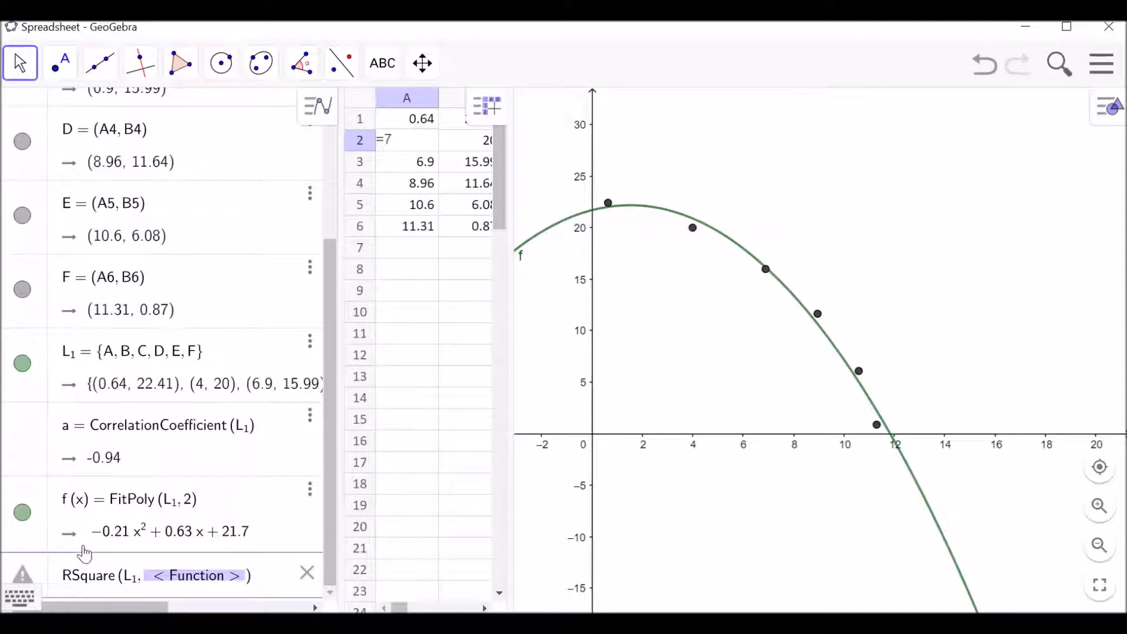
text(f)
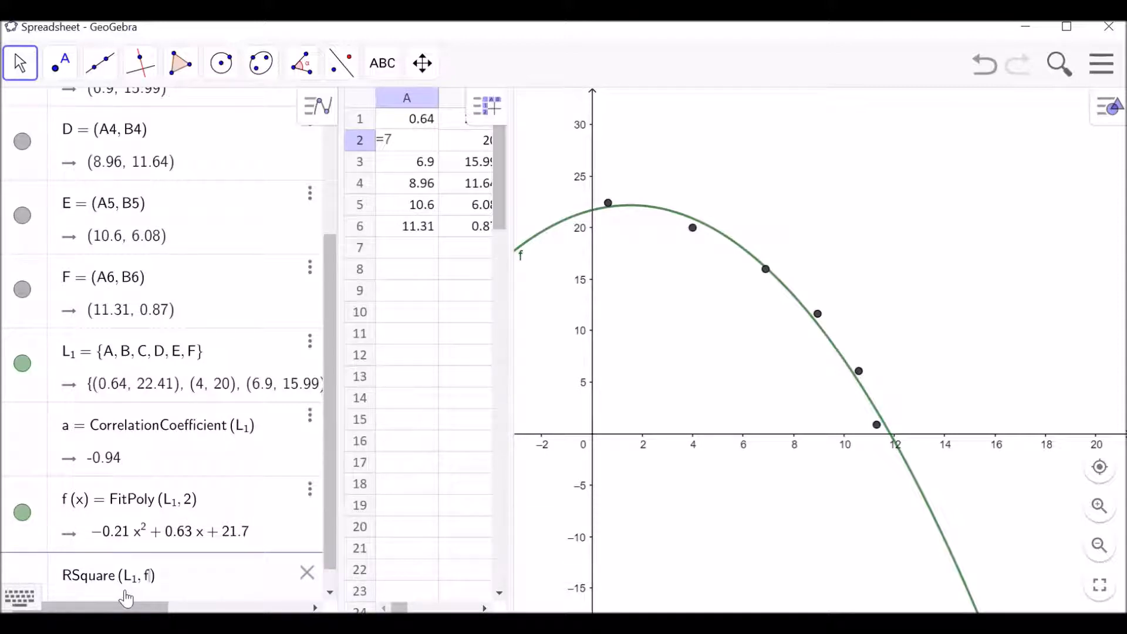
key(Return)
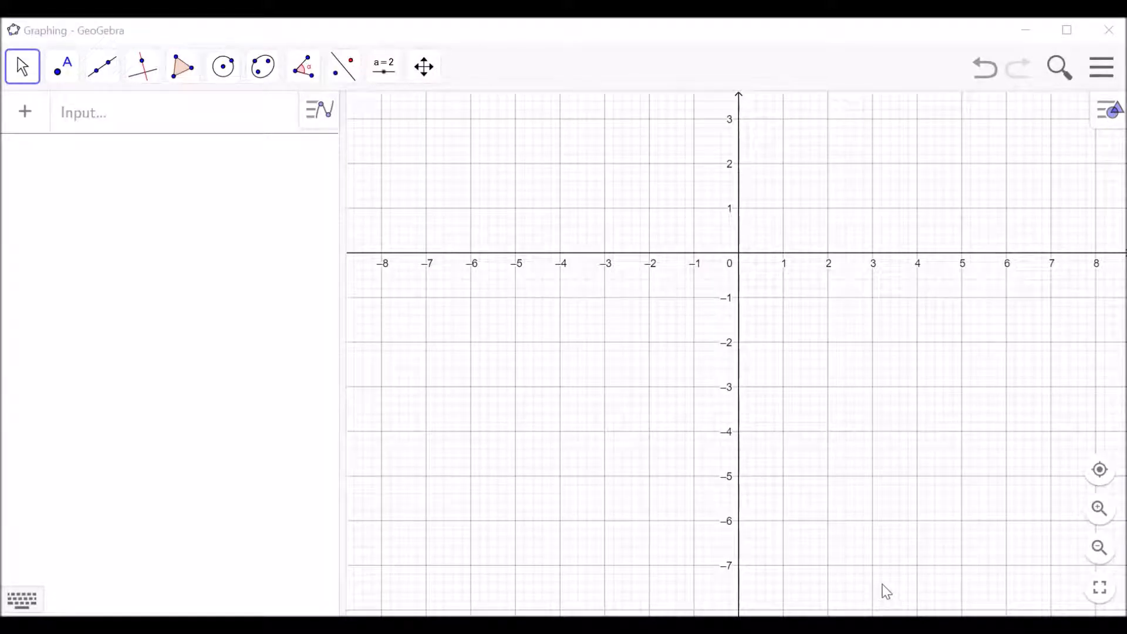
In the Spreadsheet perspective, run a Two Variable Regression Analysis on cells A1:B6 with the Linear regression model.
click(1102, 69)
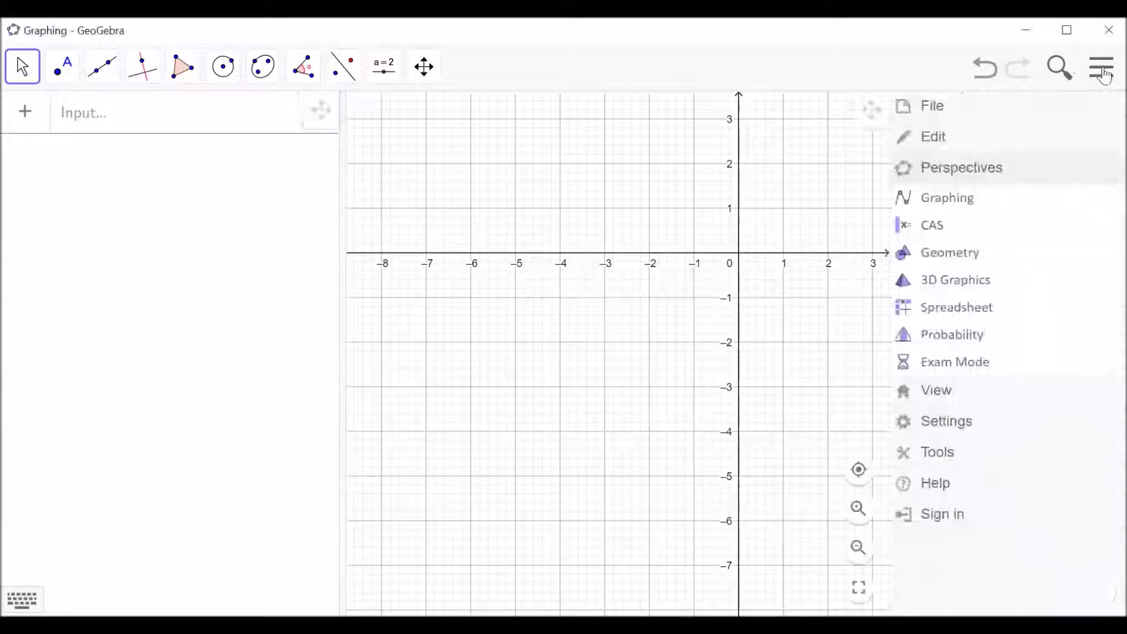
click(981, 316)
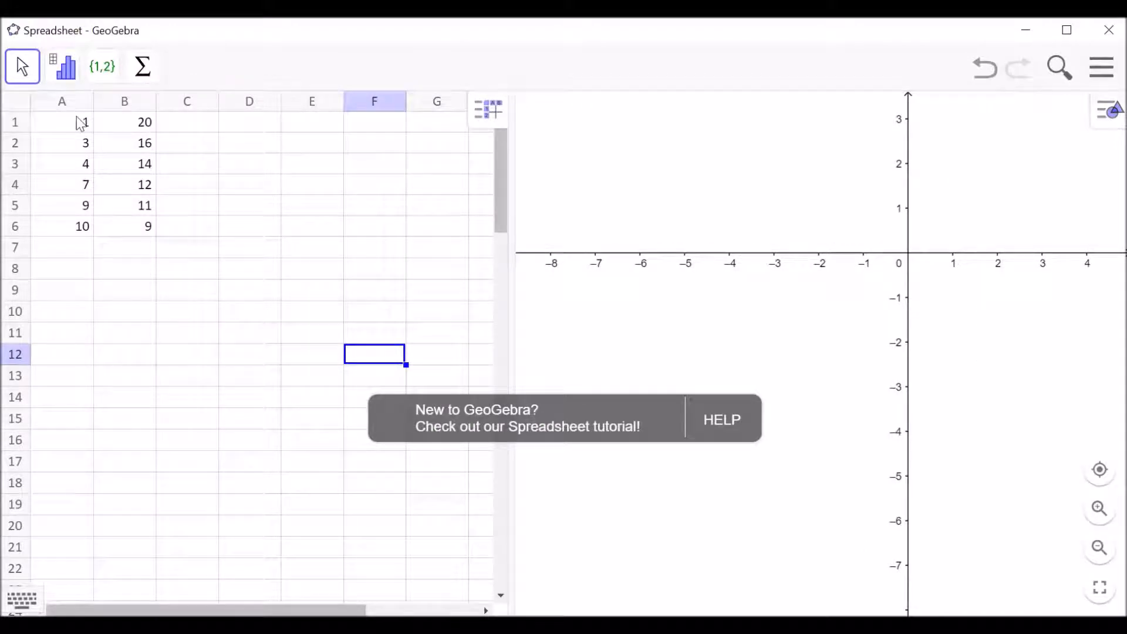
drag(82, 121, 124, 236)
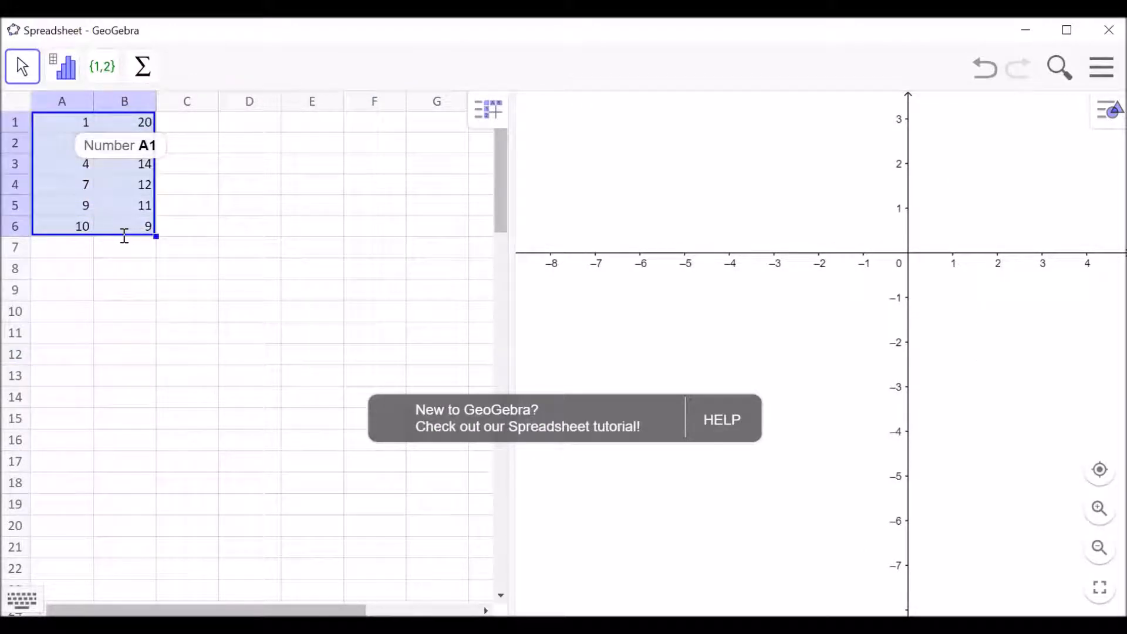
click(63, 67)
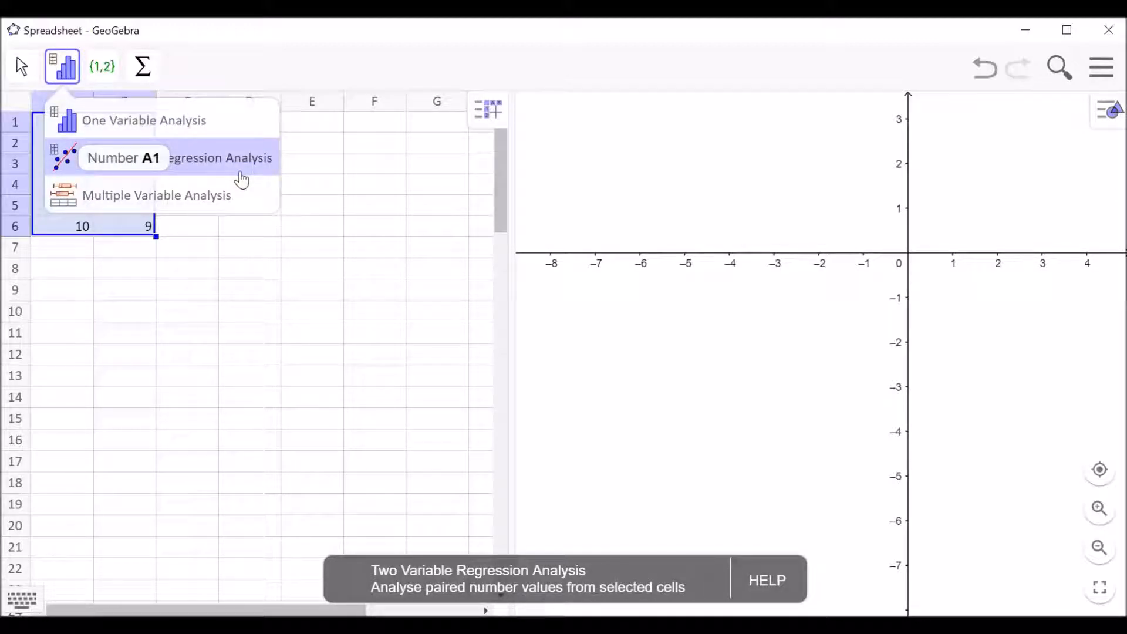
click(239, 169)
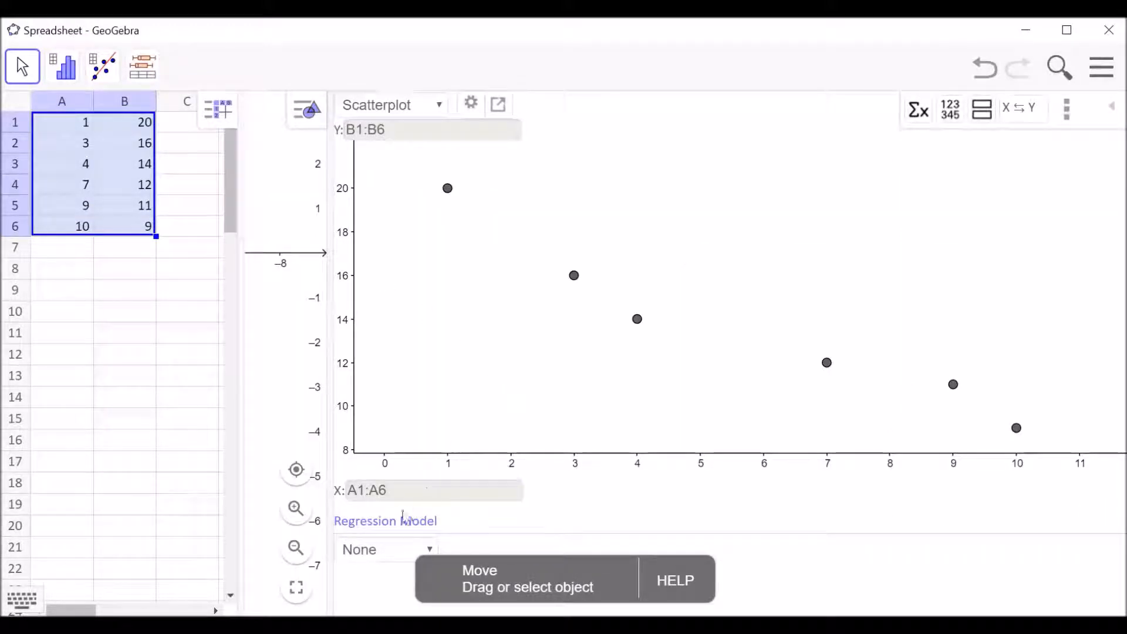
click(432, 552)
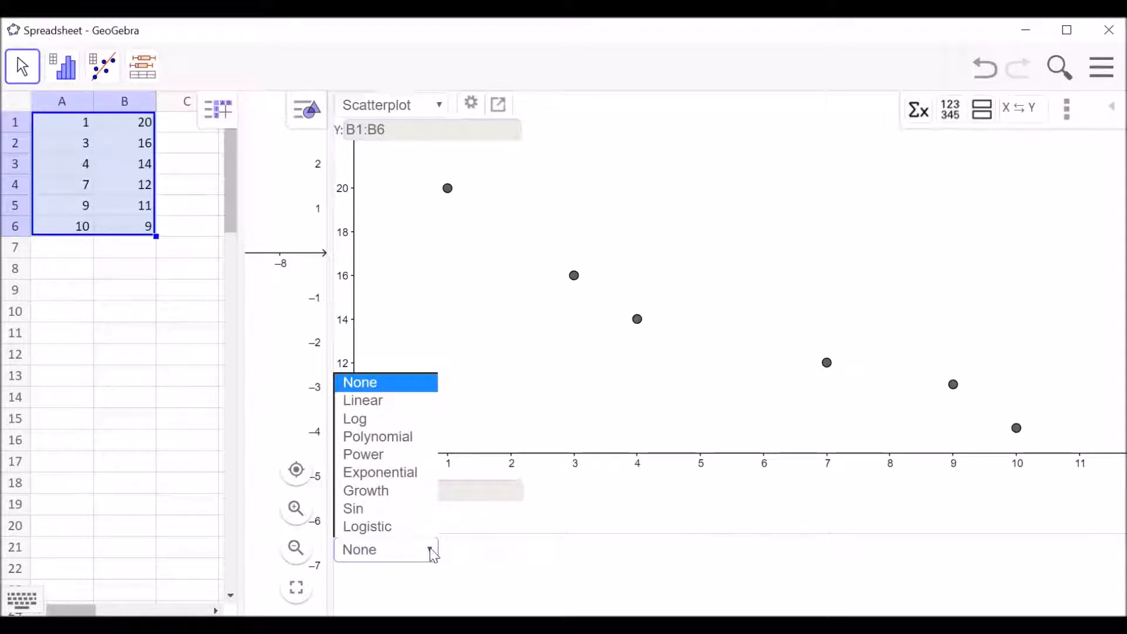
click(406, 403)
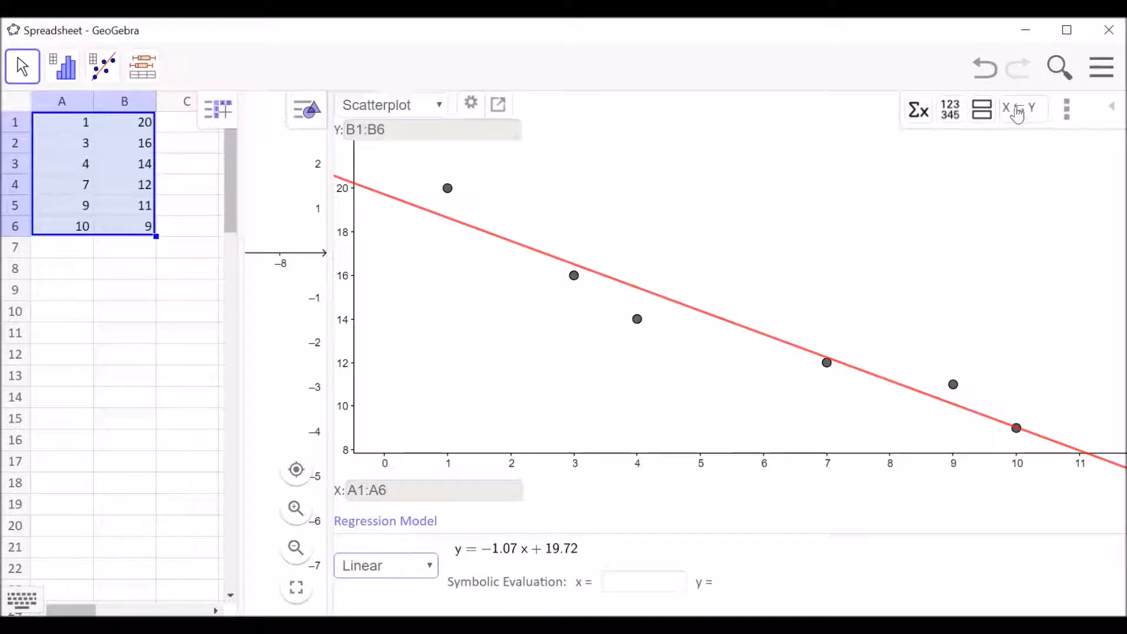
Swap the X and Y variables of the scatterplot and back, and show the statistics of the regression analysis.
click(1018, 111)
click(1017, 111)
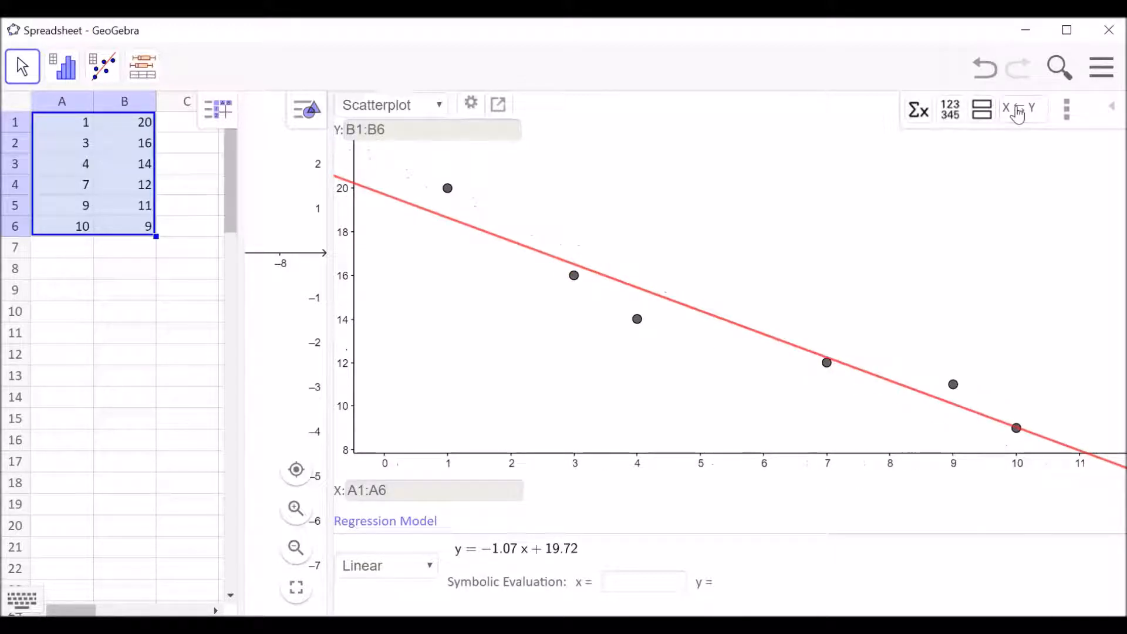
click(919, 111)
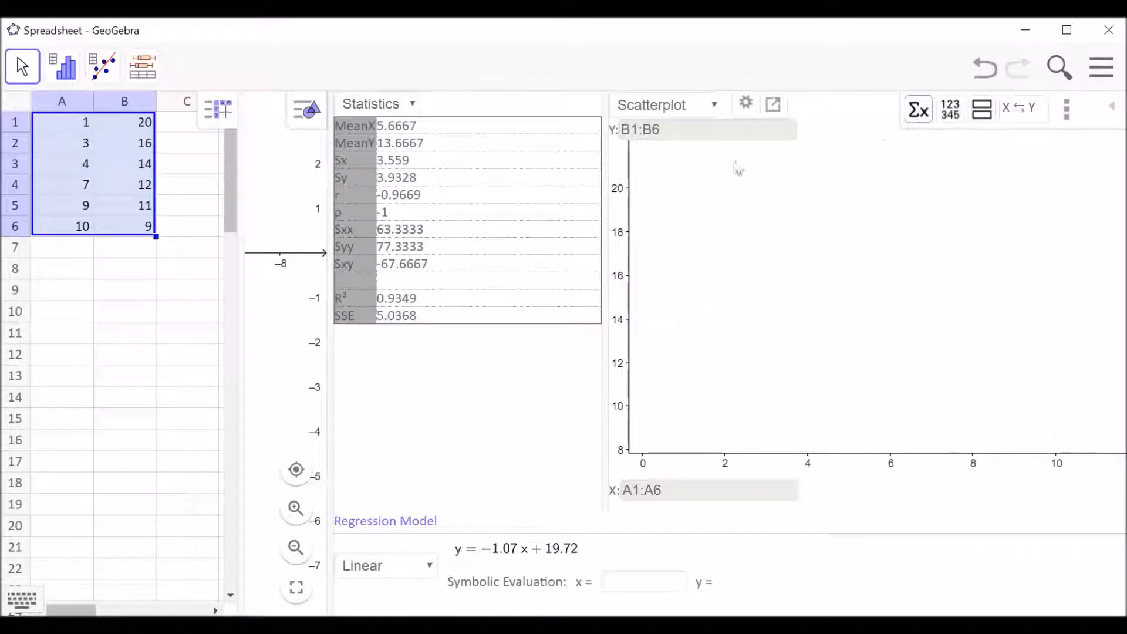